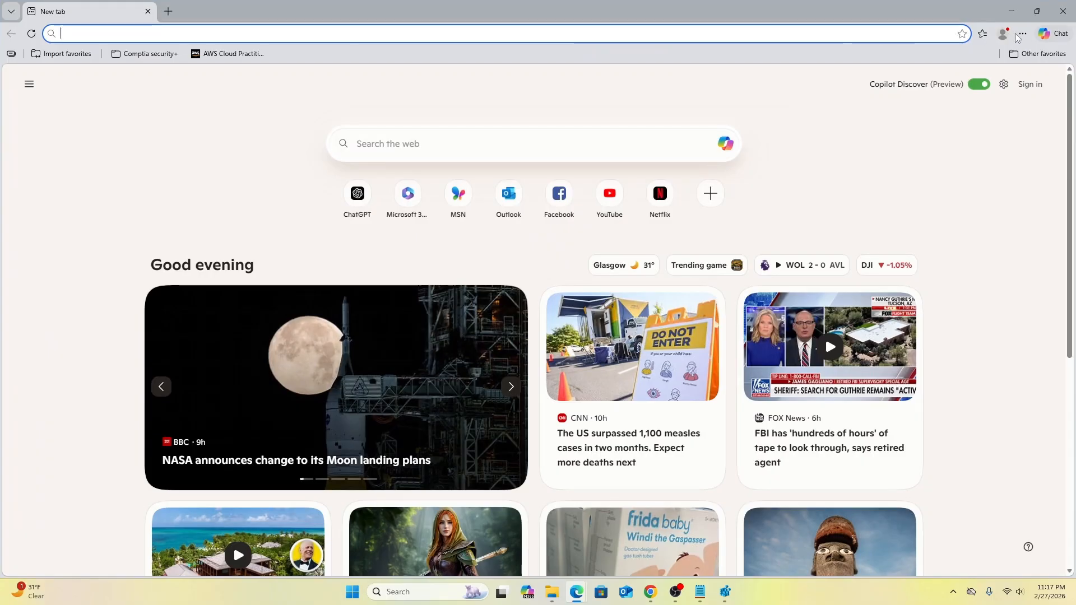
Open the management page for the installed Microsoft Edge extensions
click(1023, 34)
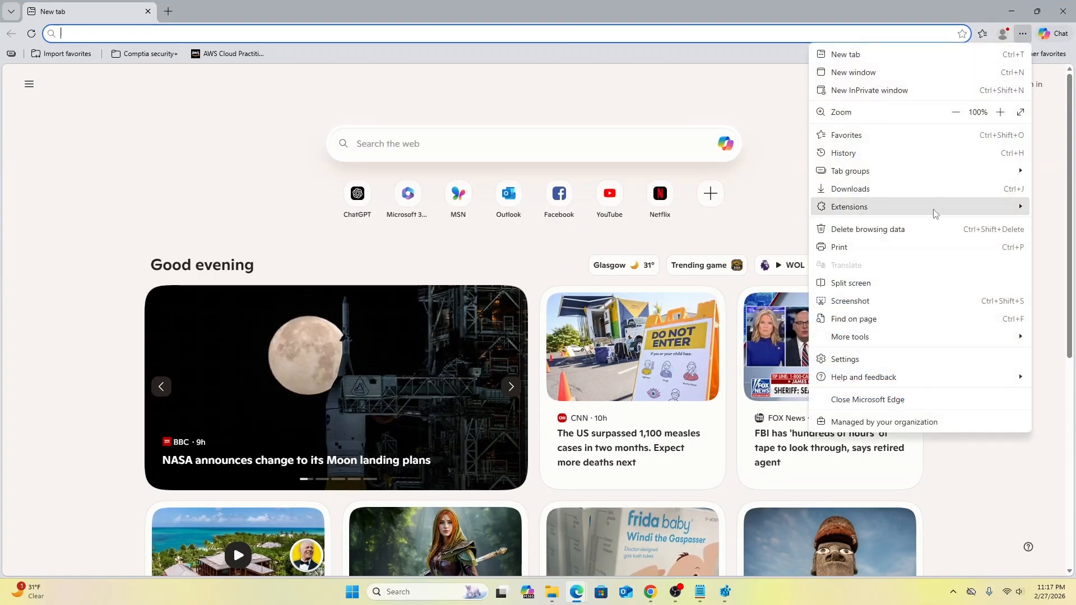
mouse_move(935, 213)
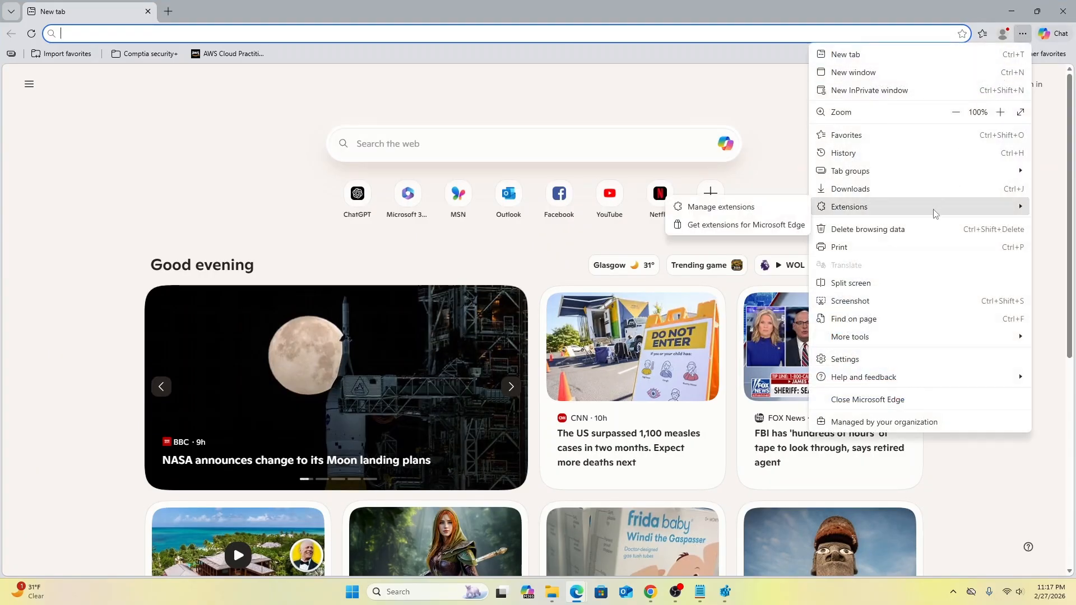
click(761, 210)
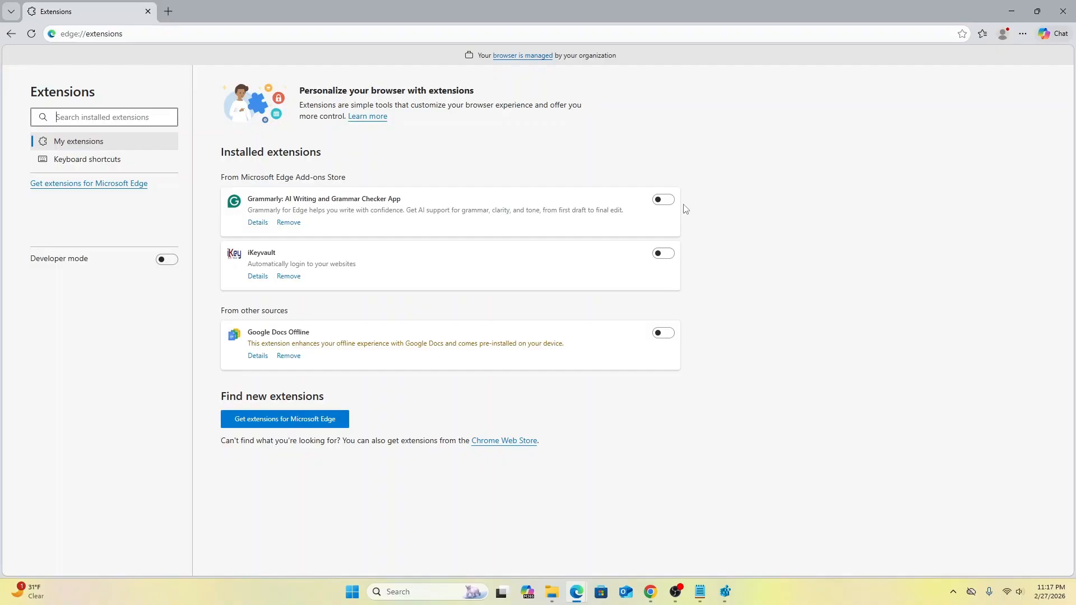
Turn the Grammarly and iKeyvault extensions on and back off, and close the browser window
click(666, 200)
click(663, 255)
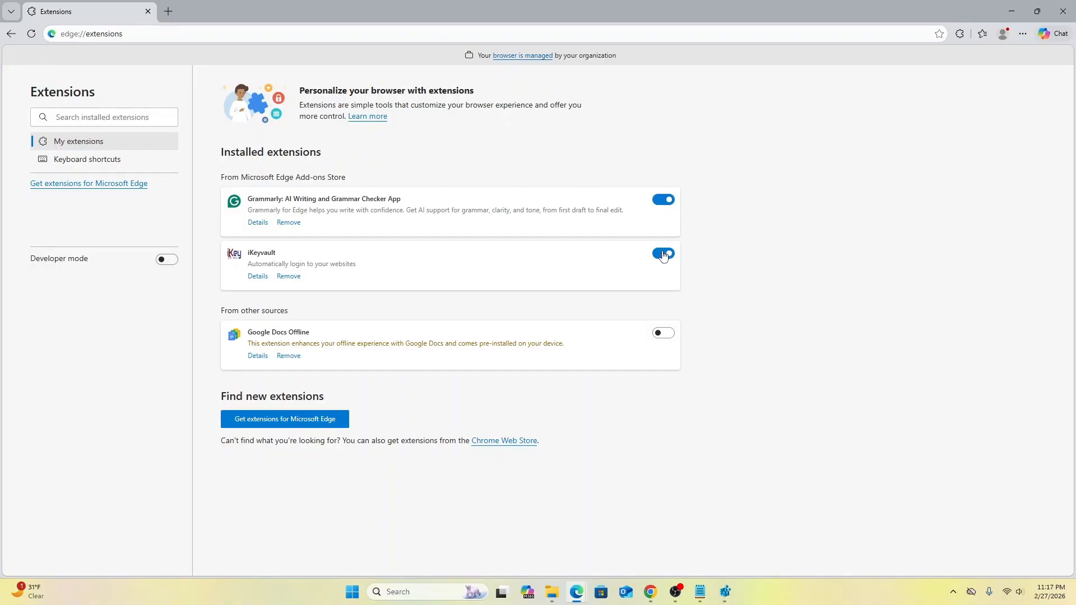
click(663, 255)
click(667, 202)
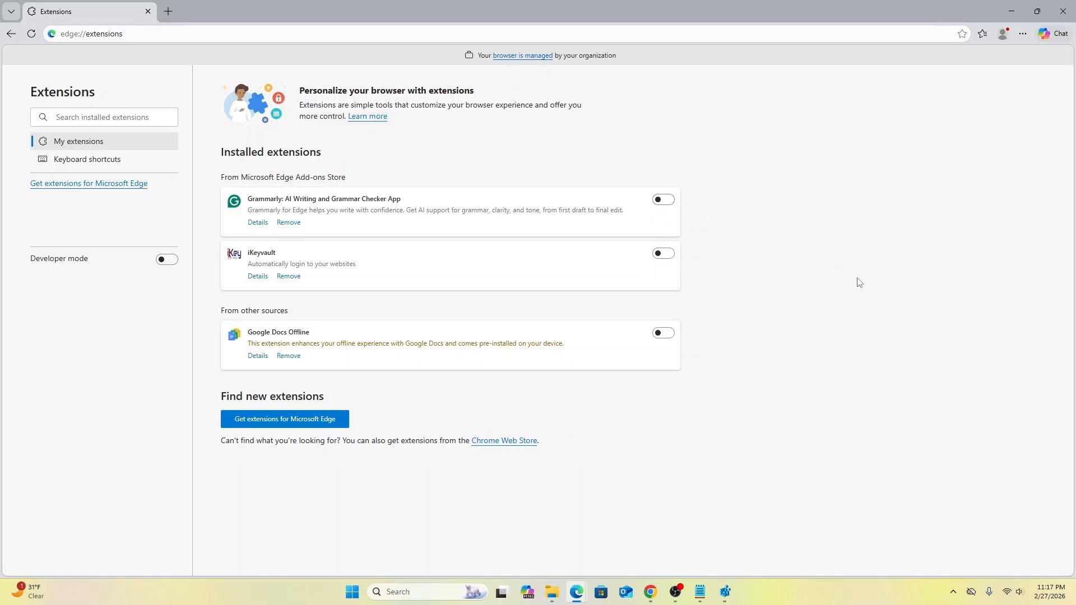
click(1069, 15)
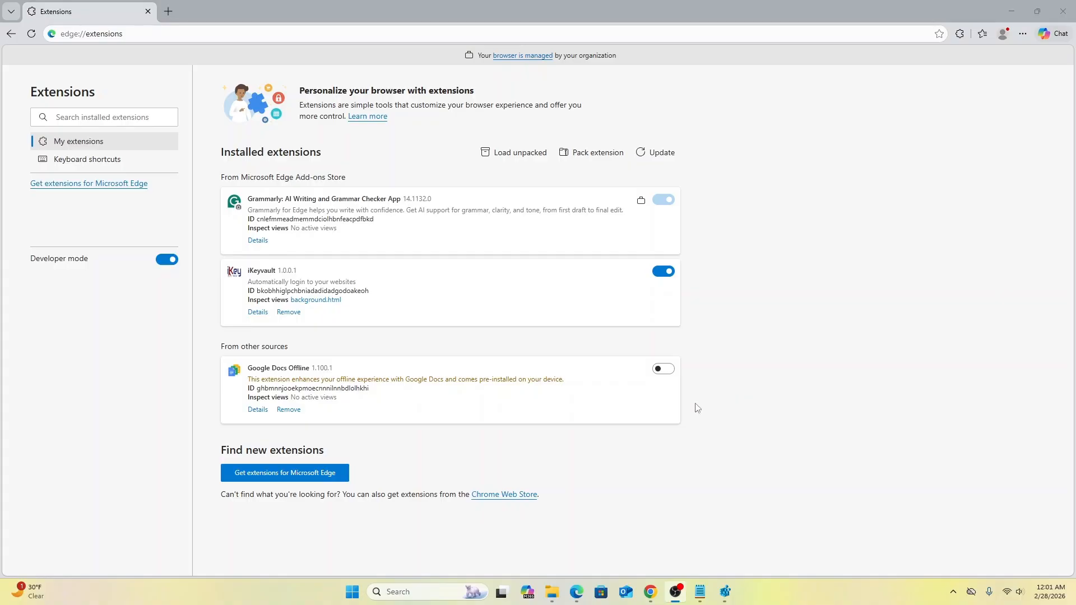
Open the Edge Add-ons store from the extensions page and browse the extensions on its home page
click(285, 474)
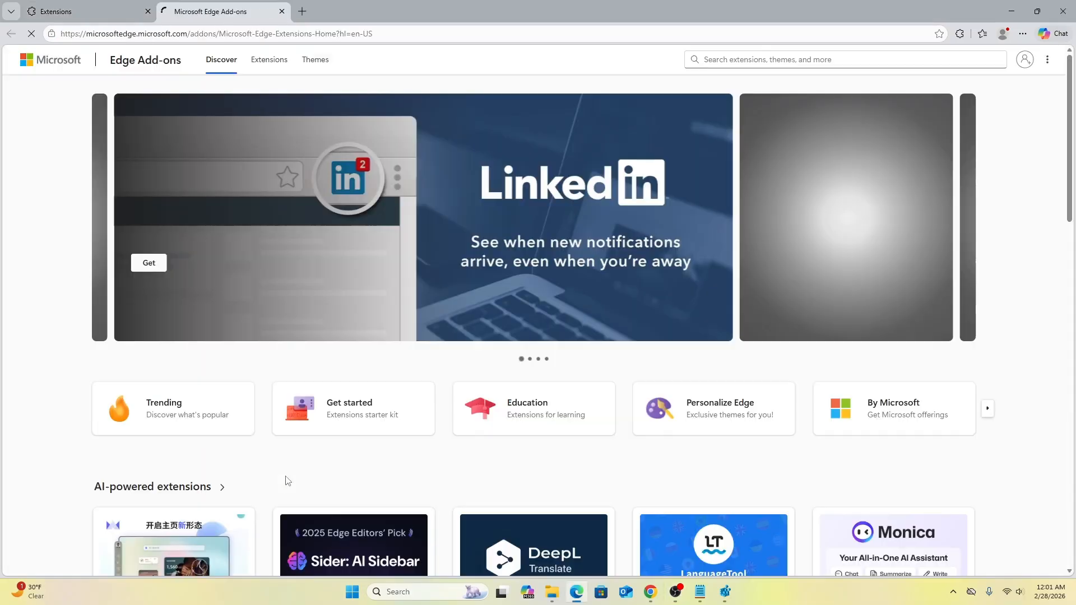
scroll(619, 434, down, 3)
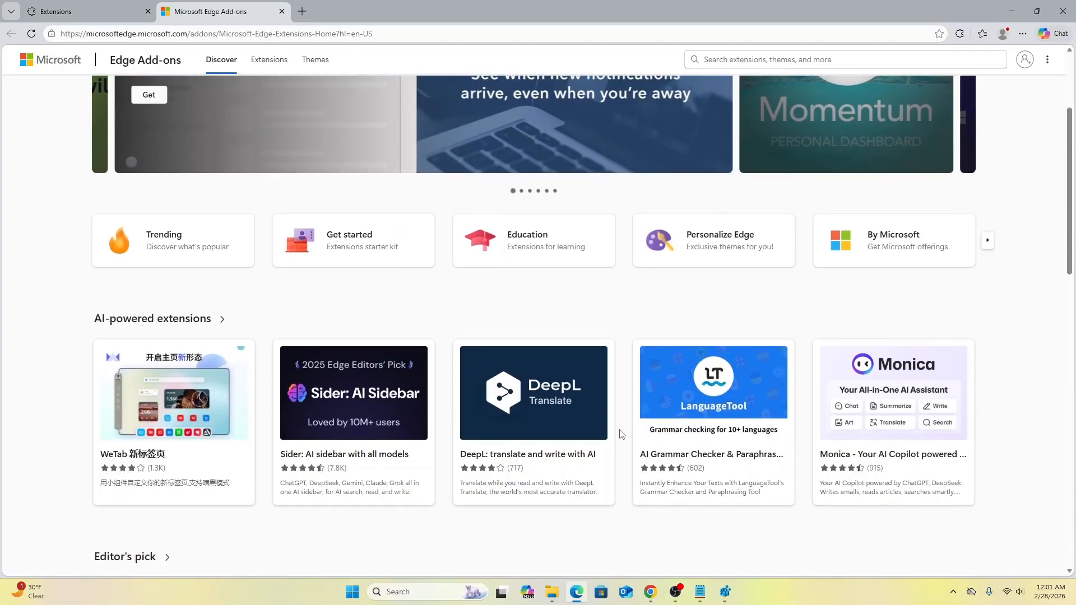
scroll(843, 310, down, 5)
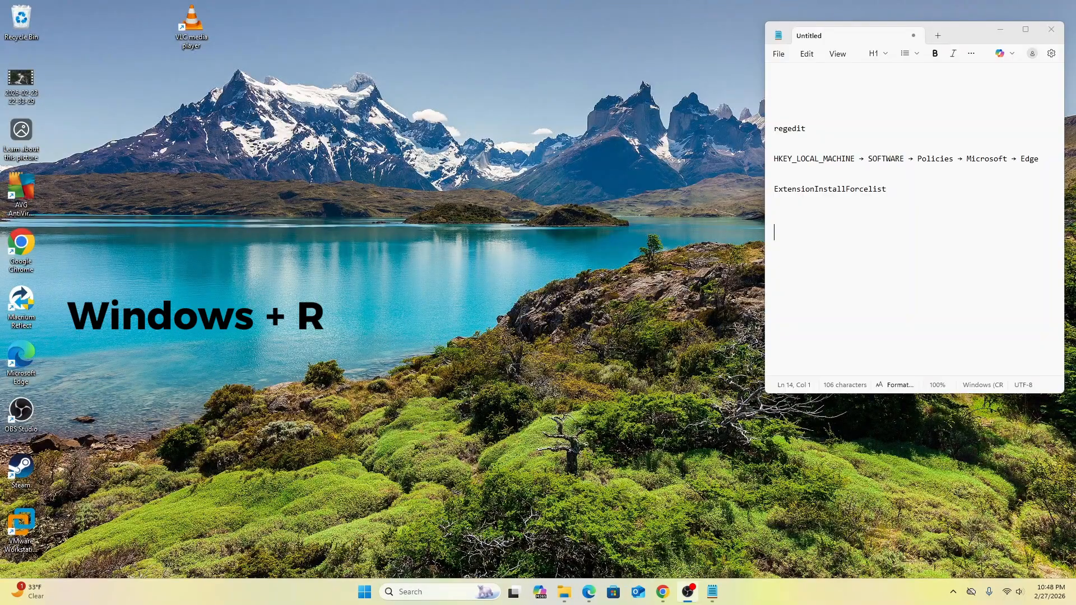
Launch the Registry Editor by running regedit, and approve its elevation request
key(super+r)
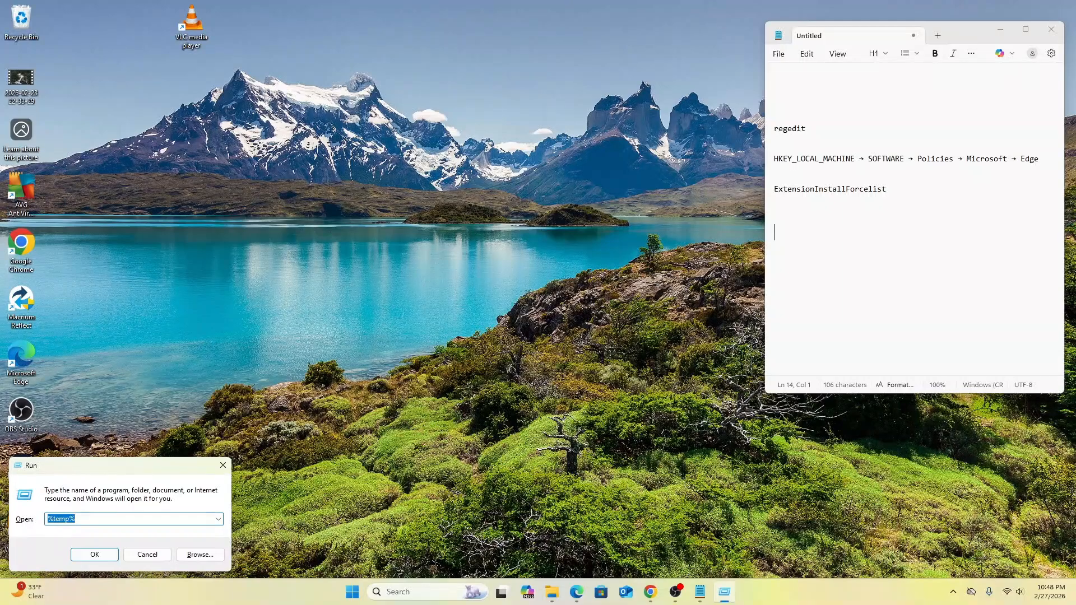
click(104, 520)
key(BackSpace)
key(BackSpace)
key(BackSpace)
key(BackSpace)
key(BackSpace)
key(BackSpace)
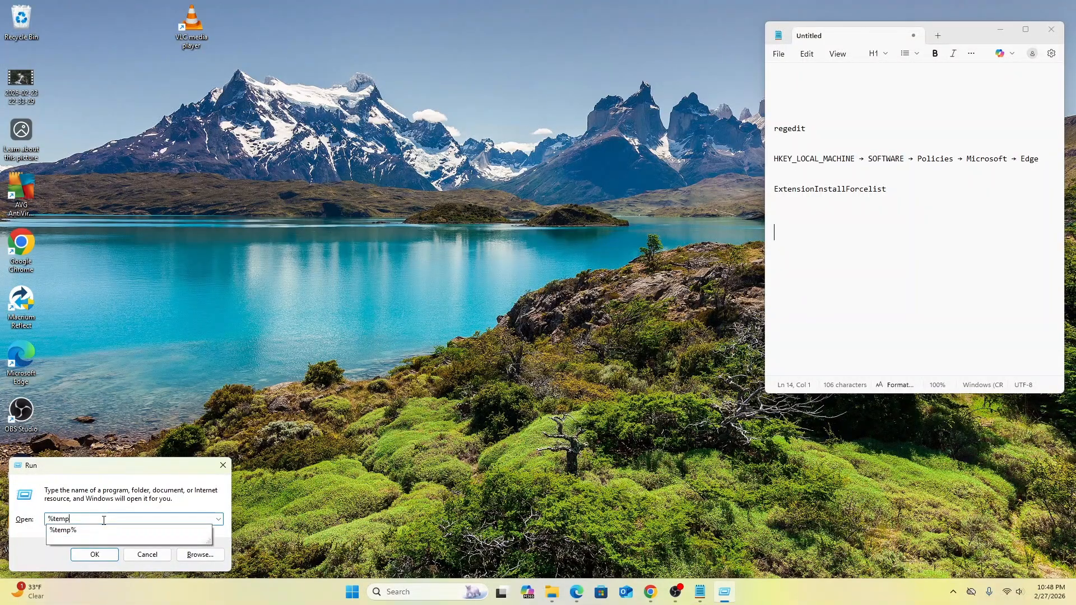
text(rege)
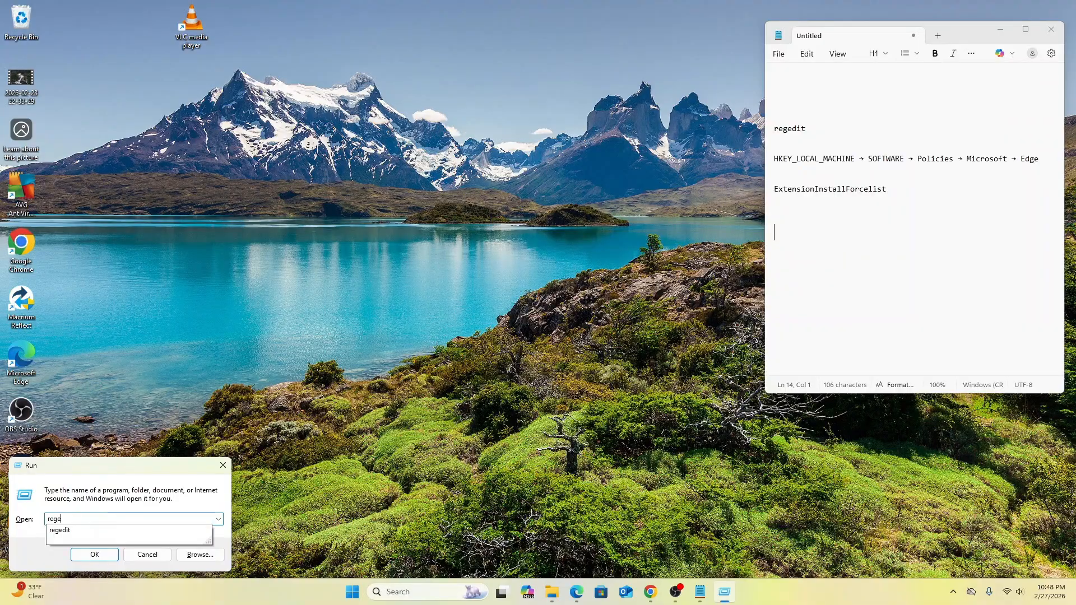
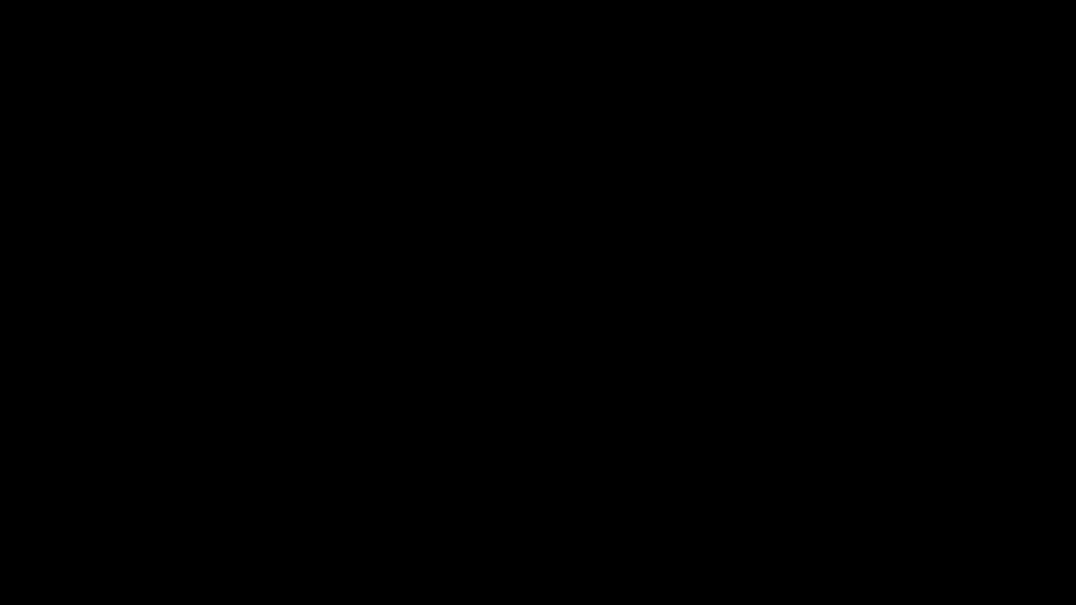
click(469, 384)
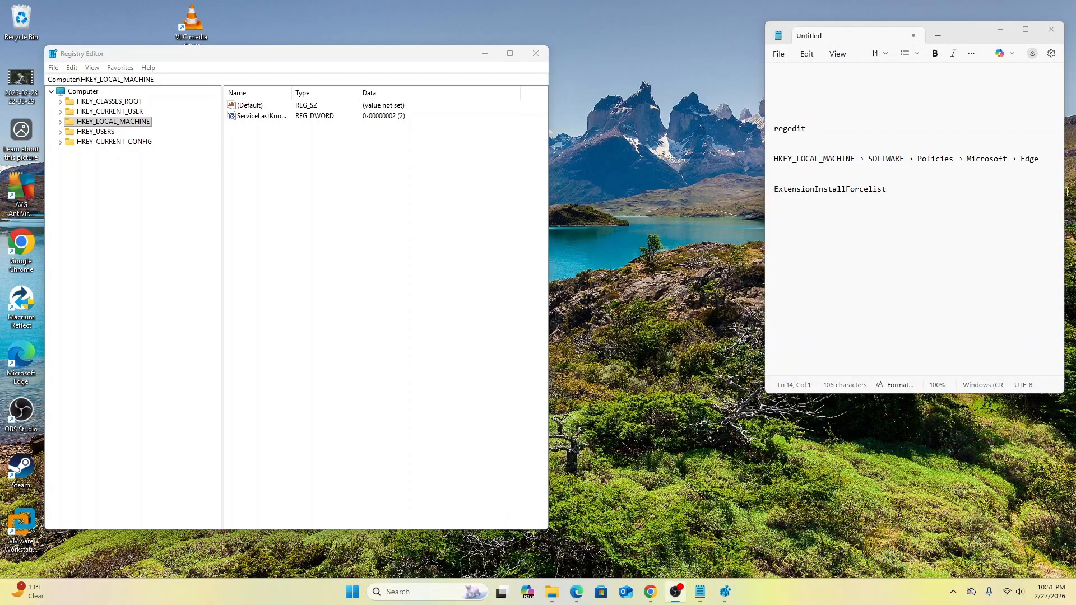
Following the path in the notes, expand HKEY_LOCAL_MACHINE, SOFTWARE, Policies and Microsoft in the registry tree
drag(1046, 161, 761, 160)
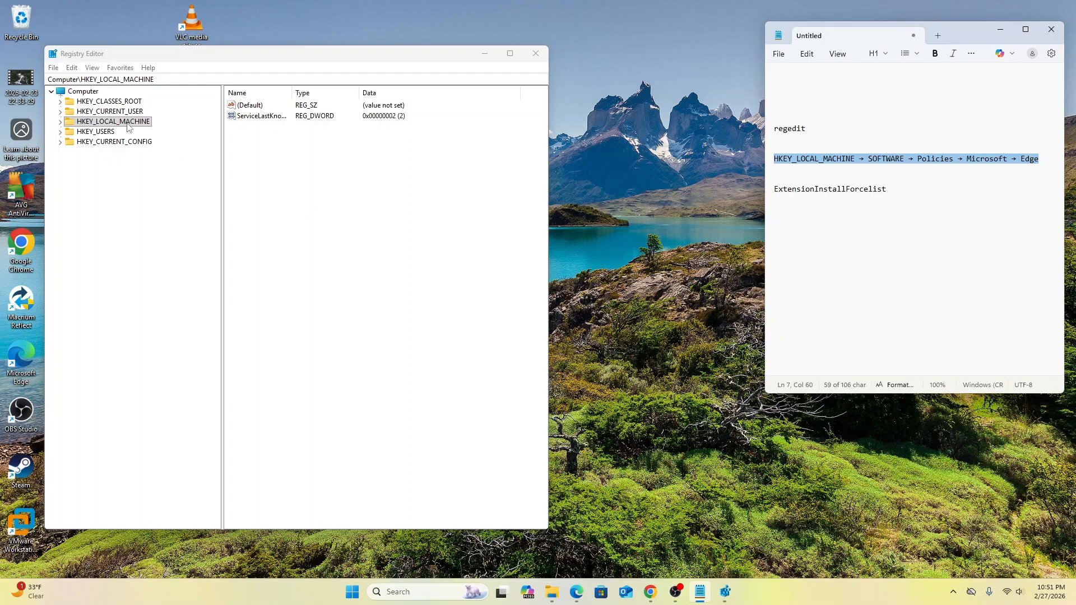
click(59, 123)
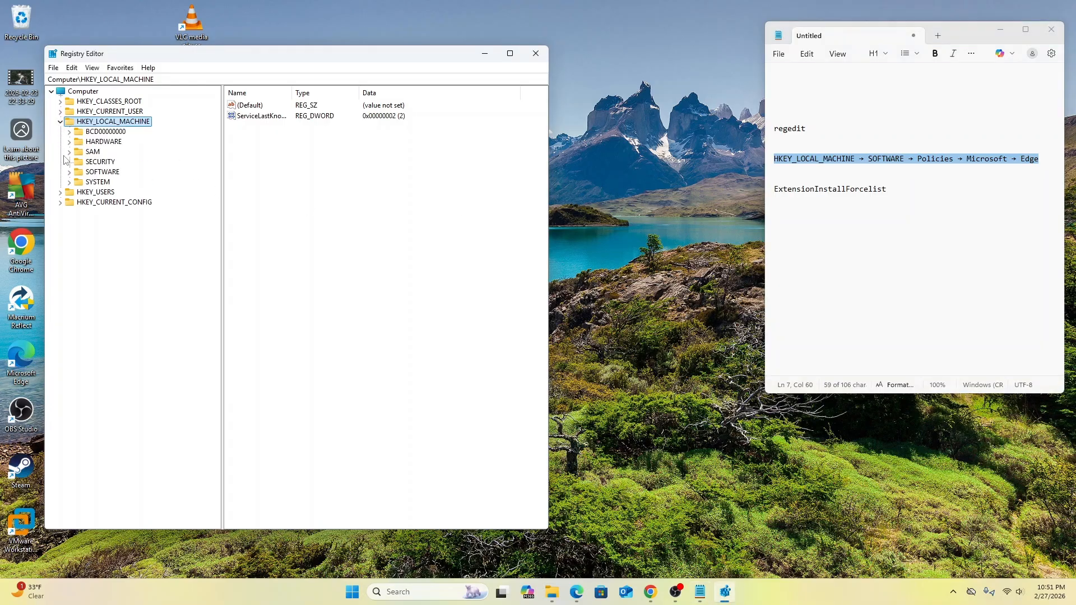
click(68, 172)
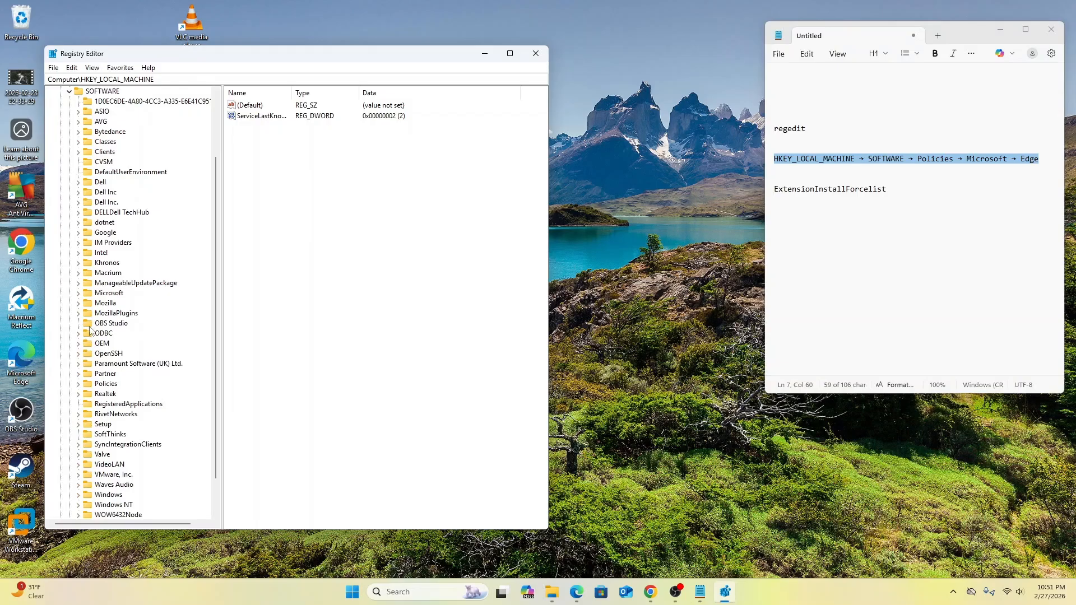
click(79, 383)
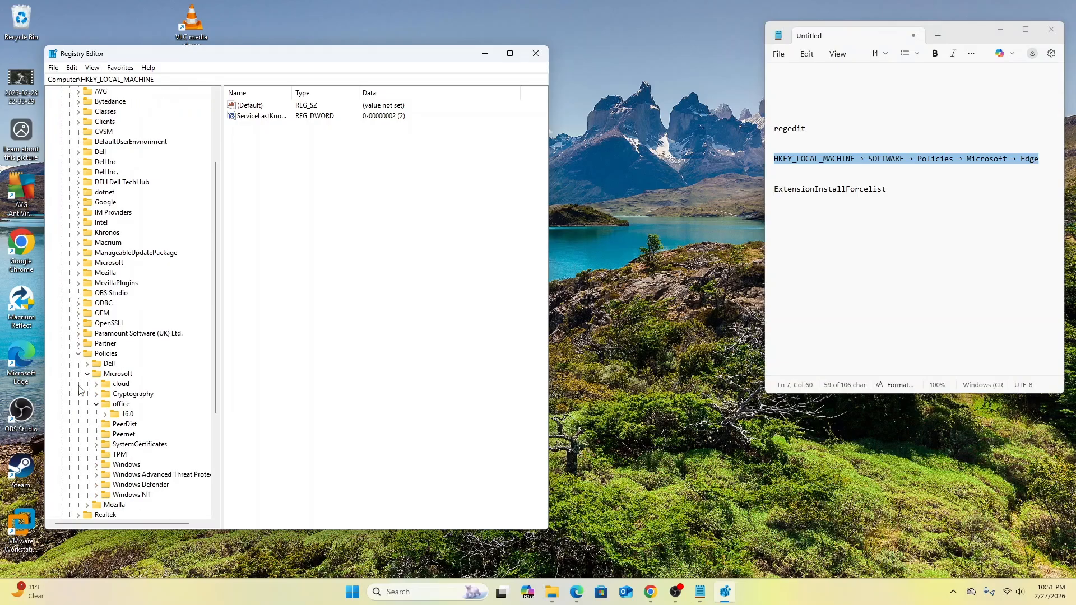
scroll(81, 391, down, 1)
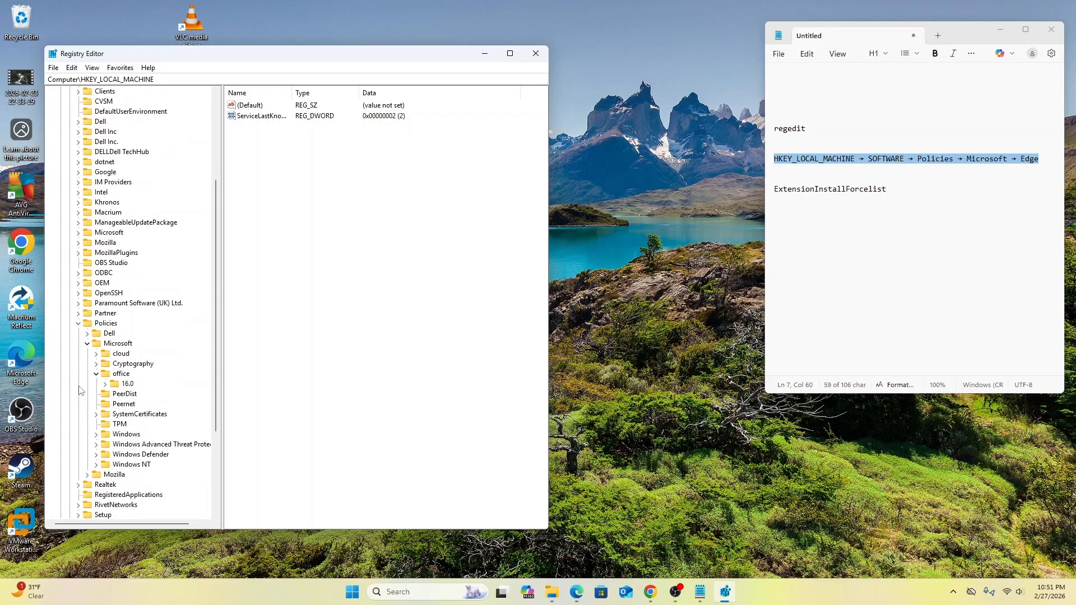
click(87, 343)
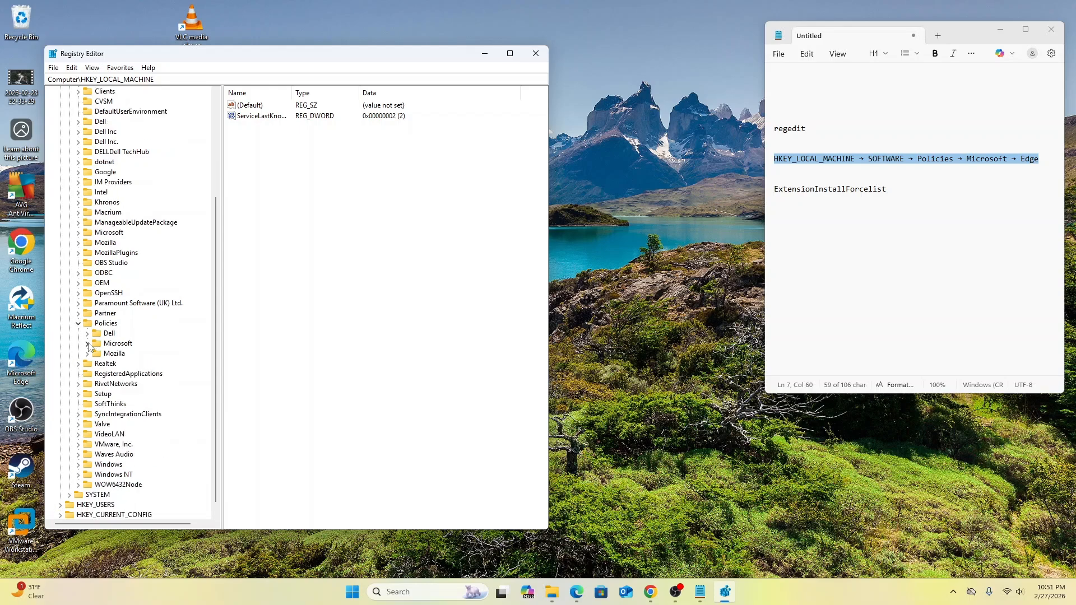
click(87, 343)
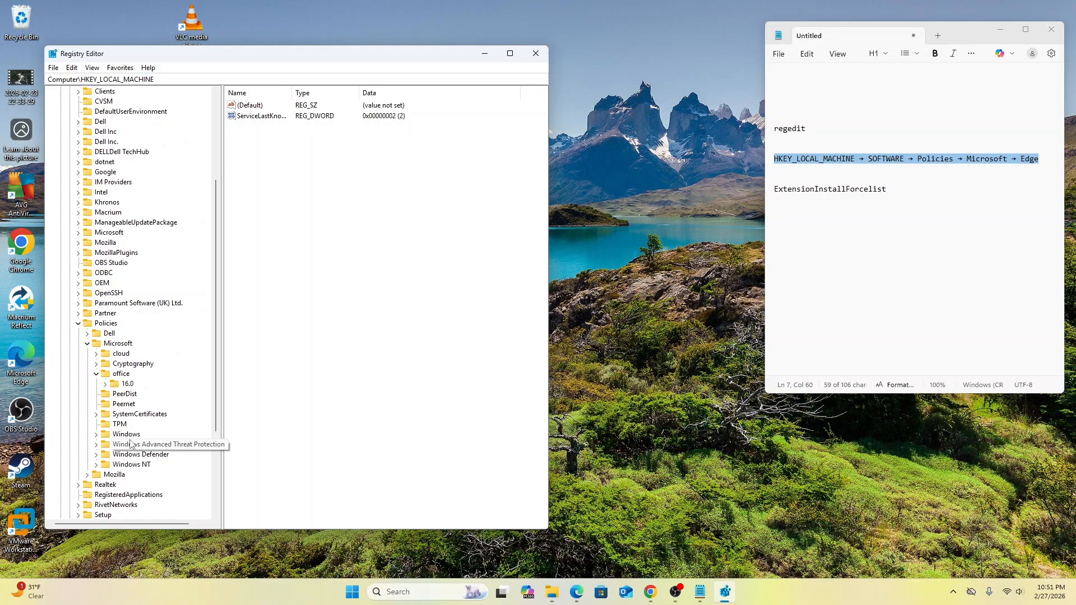
Create a new key named Edge under the Microsoft policies key
right_click(123, 344)
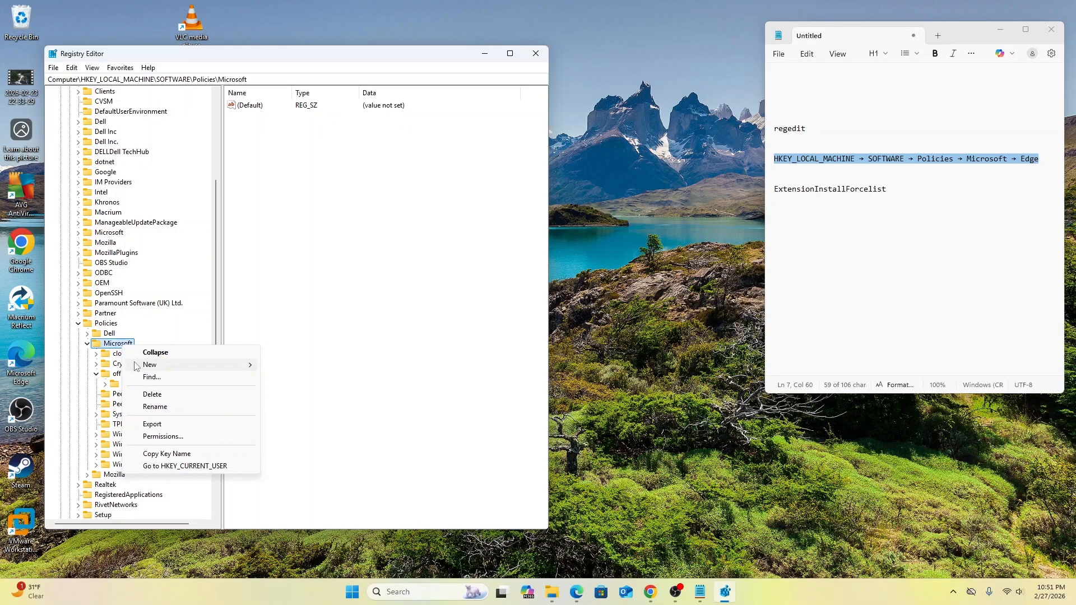
mouse_move(161, 367)
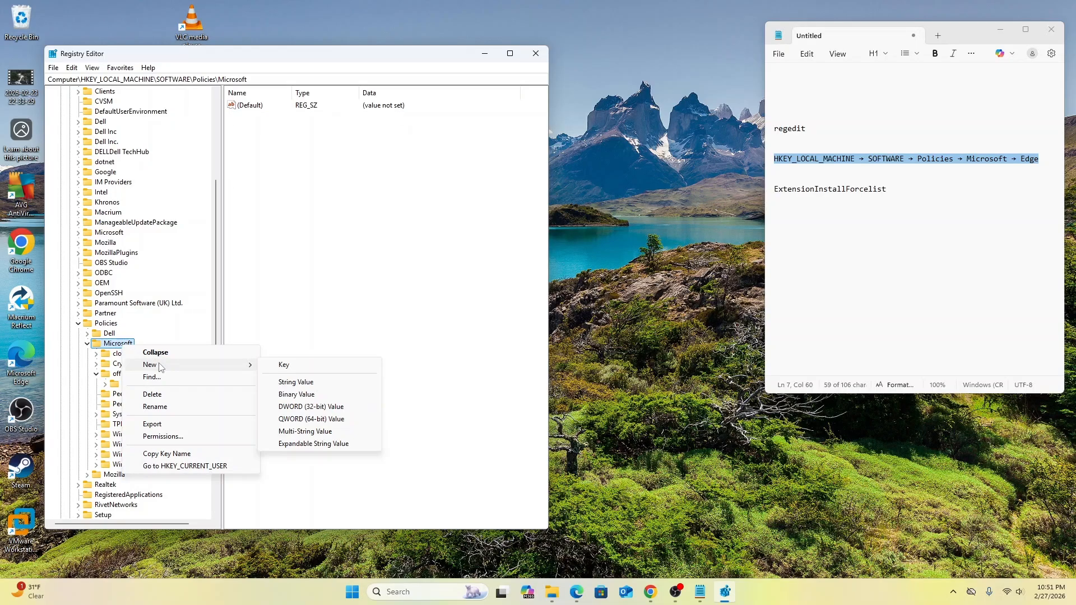
click(297, 366)
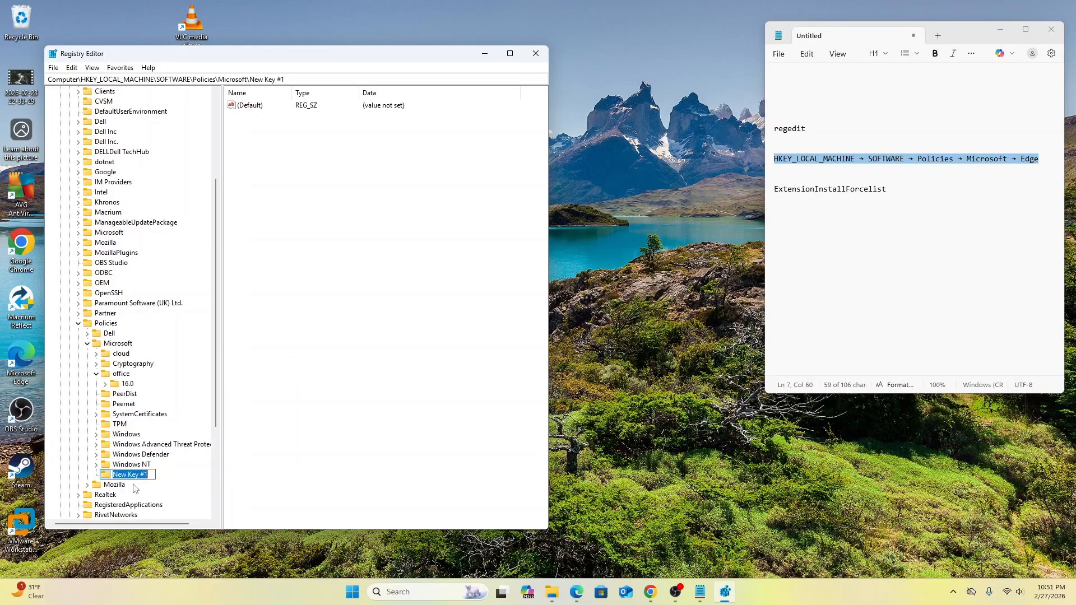
text(Edge)
key(Return)
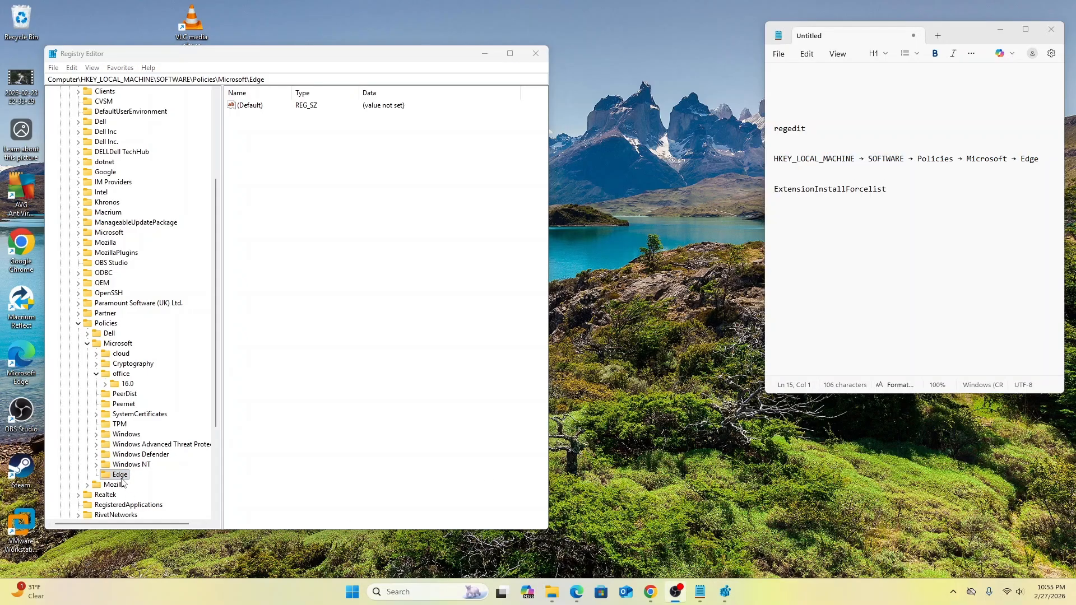
Create a subkey named ExtensionInstallForcelist under the Edge key
right_click(122, 480)
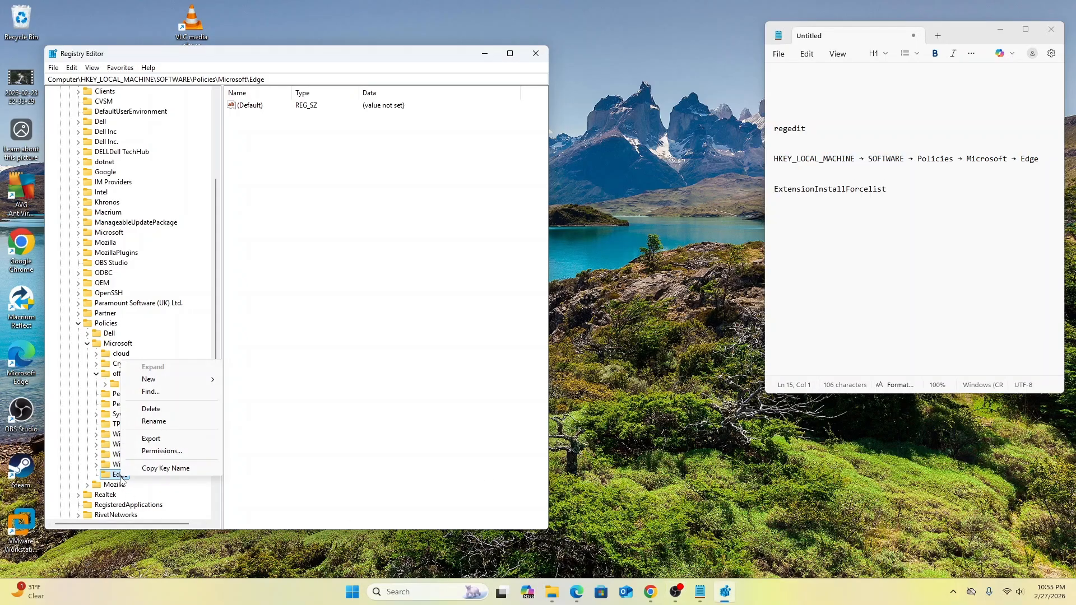
mouse_move(179, 380)
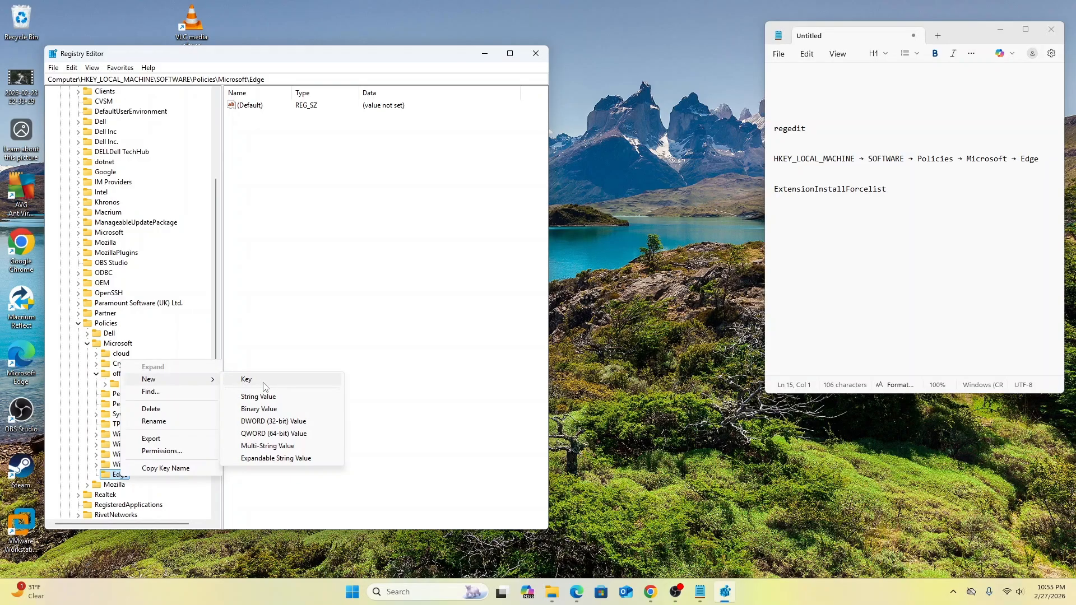
click(246, 381)
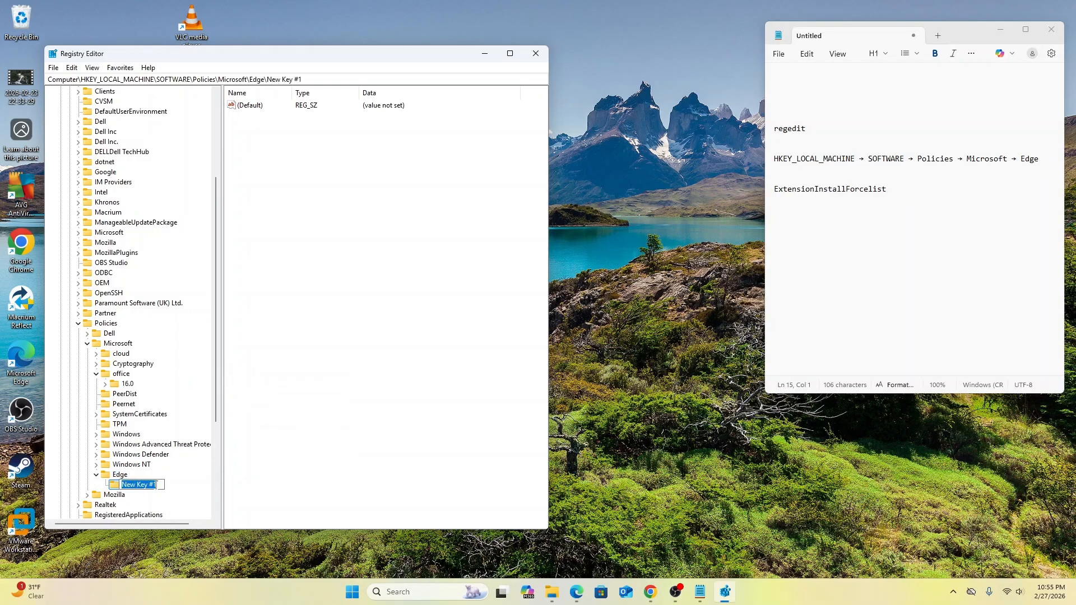
text(ExtensionInstallForcelist)
key(Return)
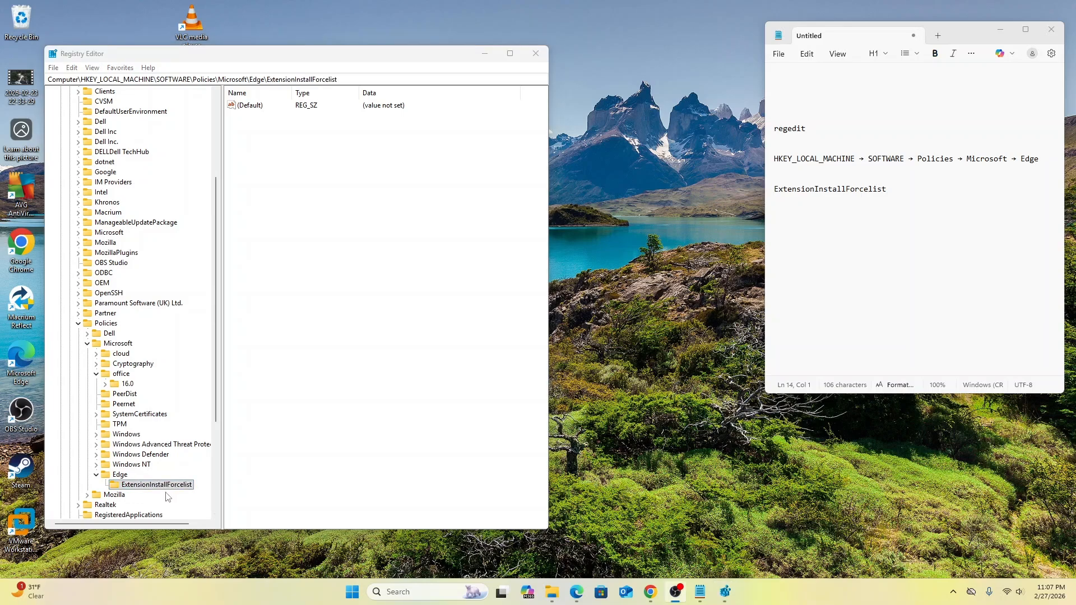
Add a string value named 1 to the ExtensionInstallForcelist key
click(159, 488)
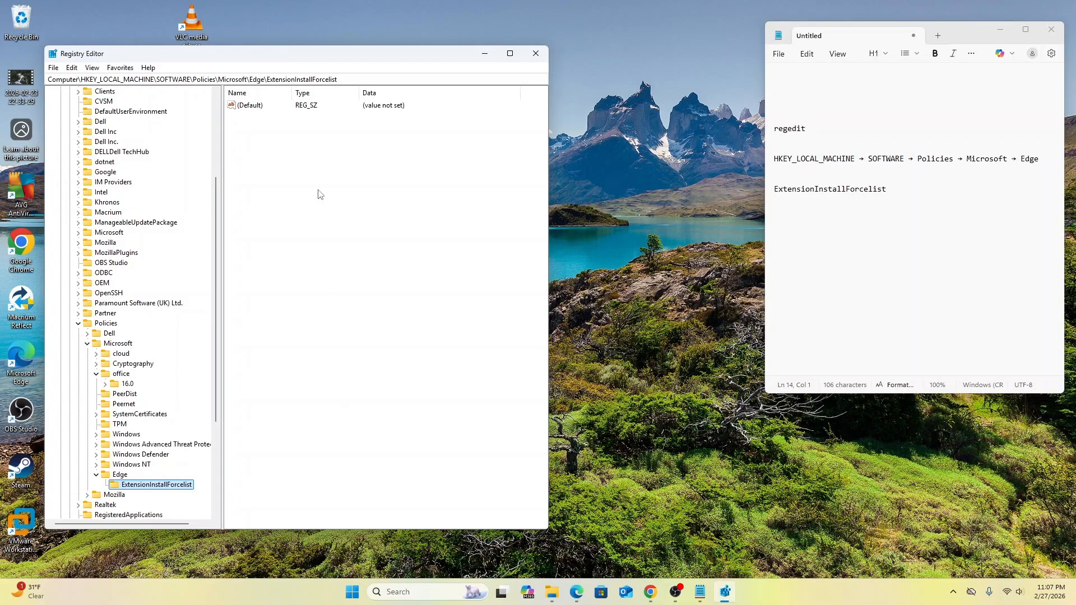
right_click(305, 168)
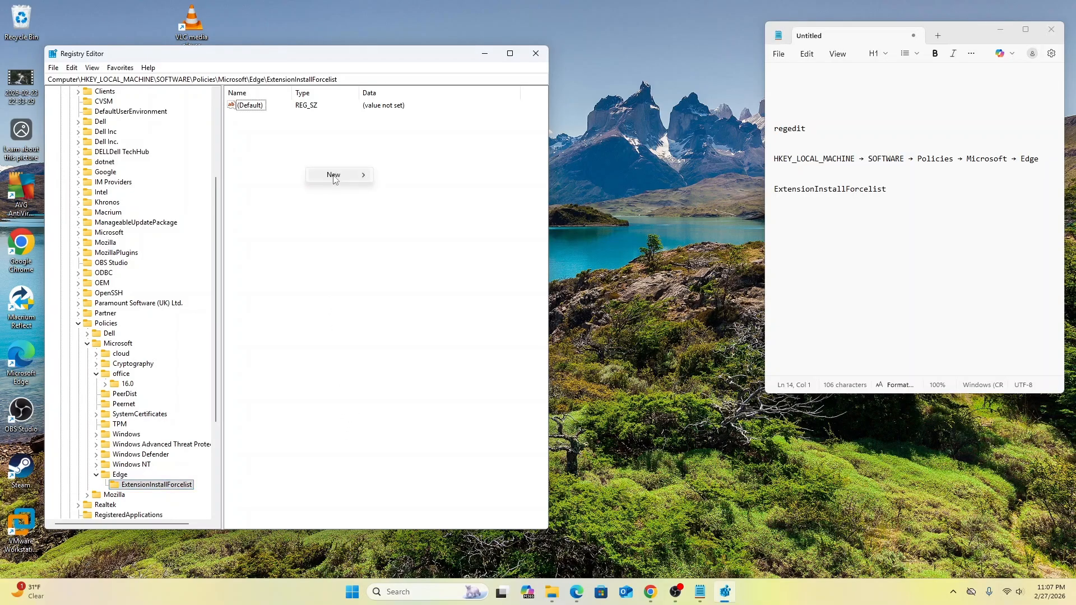
click(334, 175)
click(421, 194)
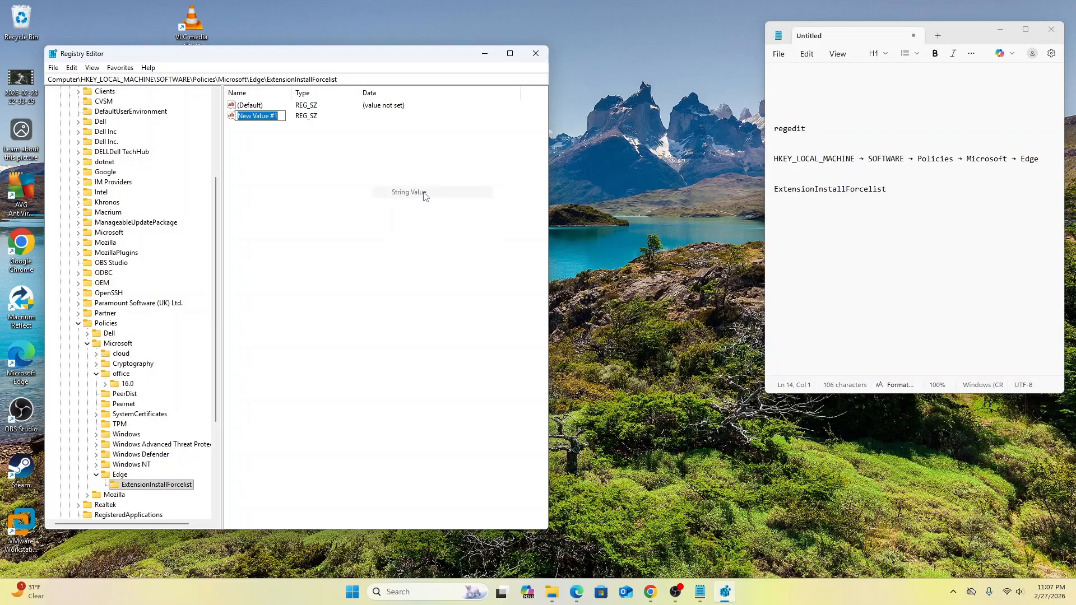
text(1)
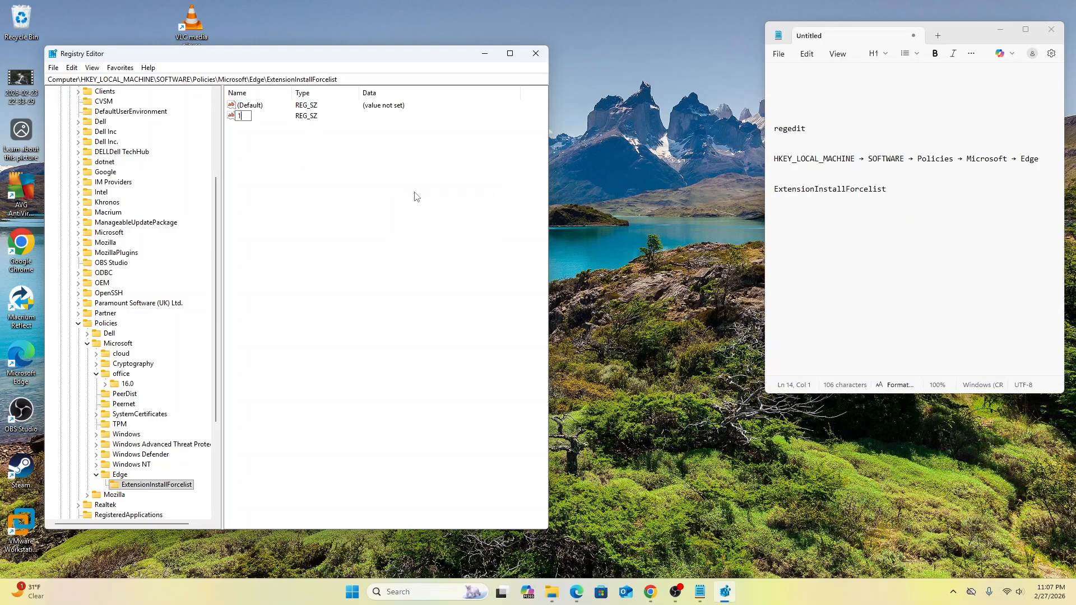
key(Return)
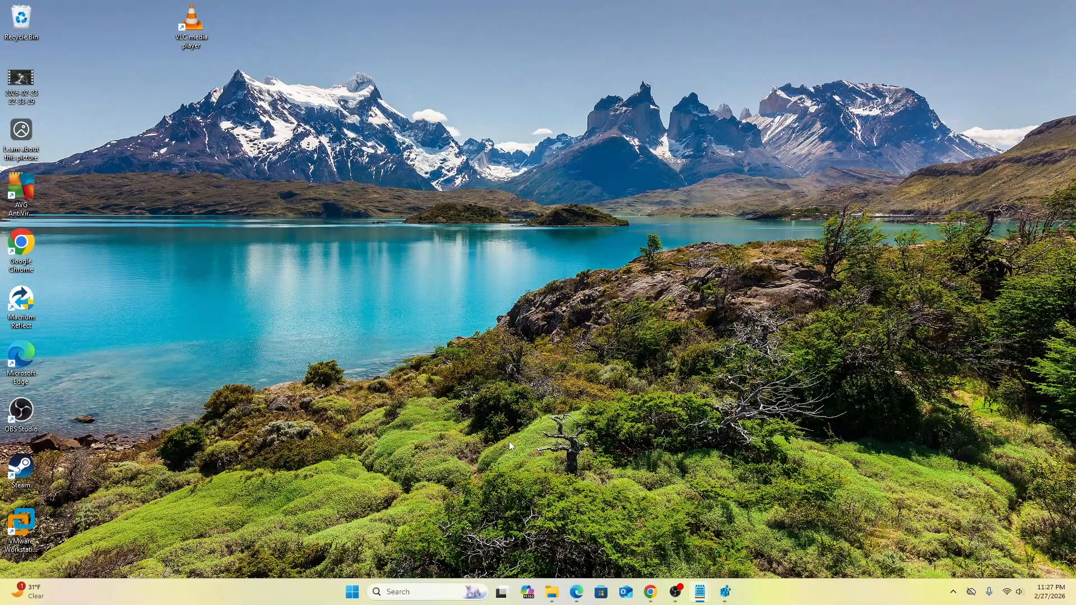
Launch Microsoft Edge in a maximized window and open its extension management page
double_click(22, 361)
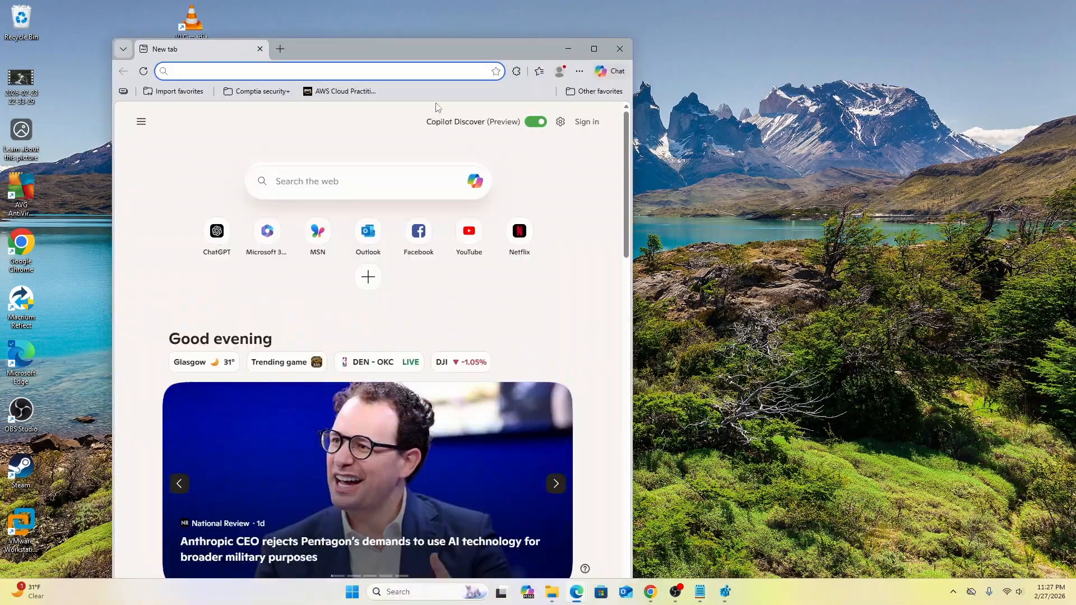
click(594, 48)
click(1022, 33)
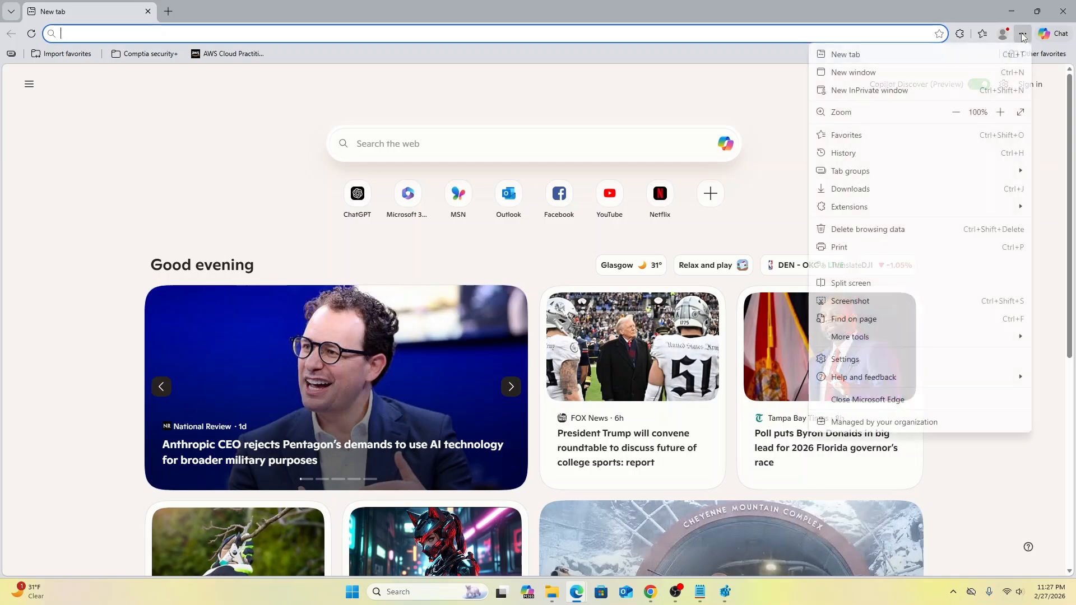
mouse_move(876, 208)
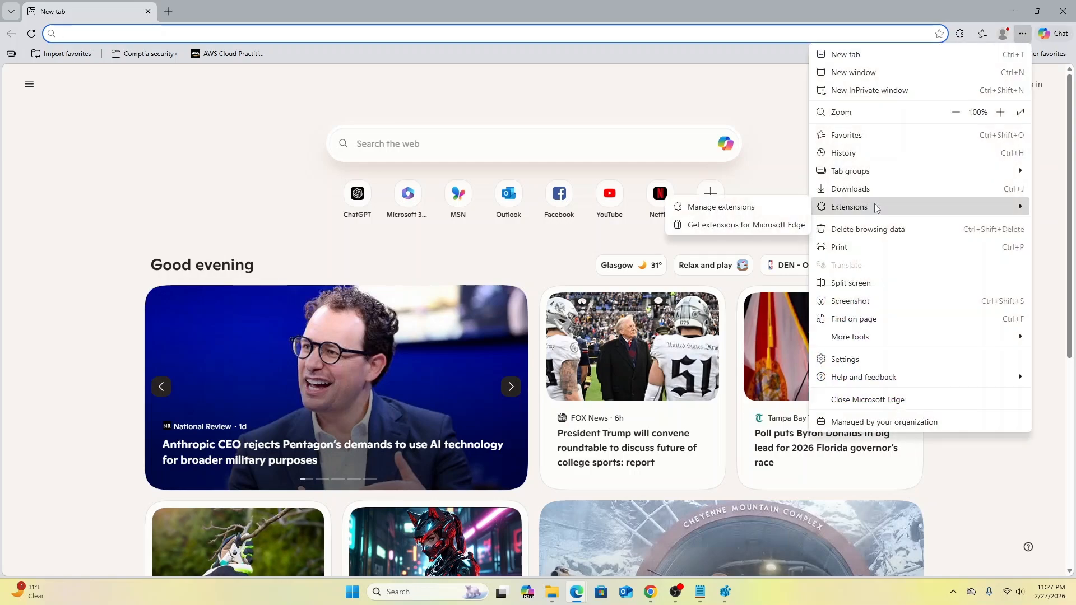
click(720, 208)
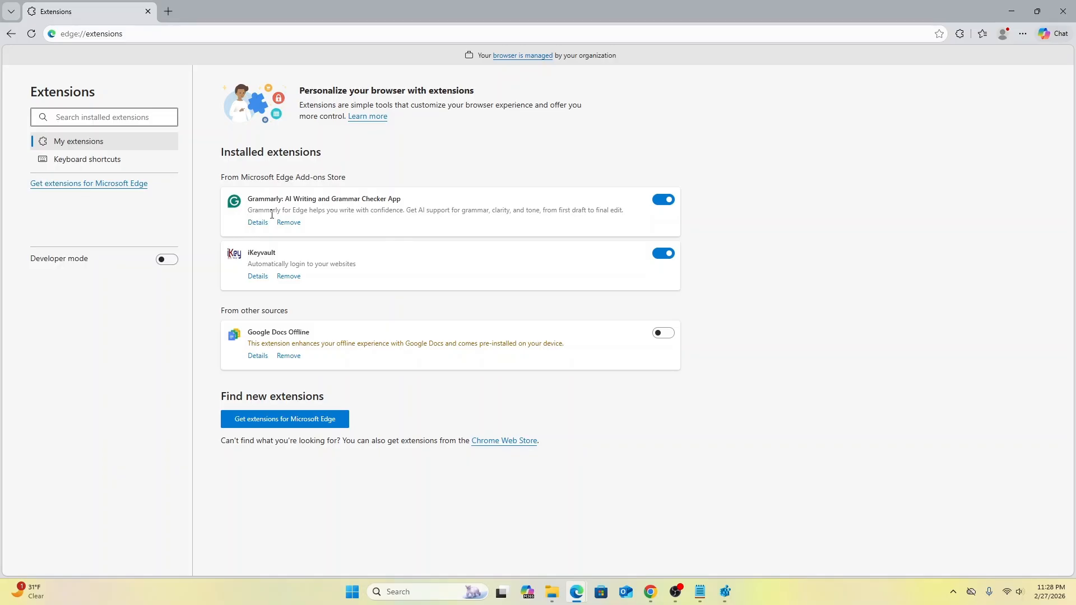
Turn on Developer mode and copy the ID of the Grammarly extension
click(167, 260)
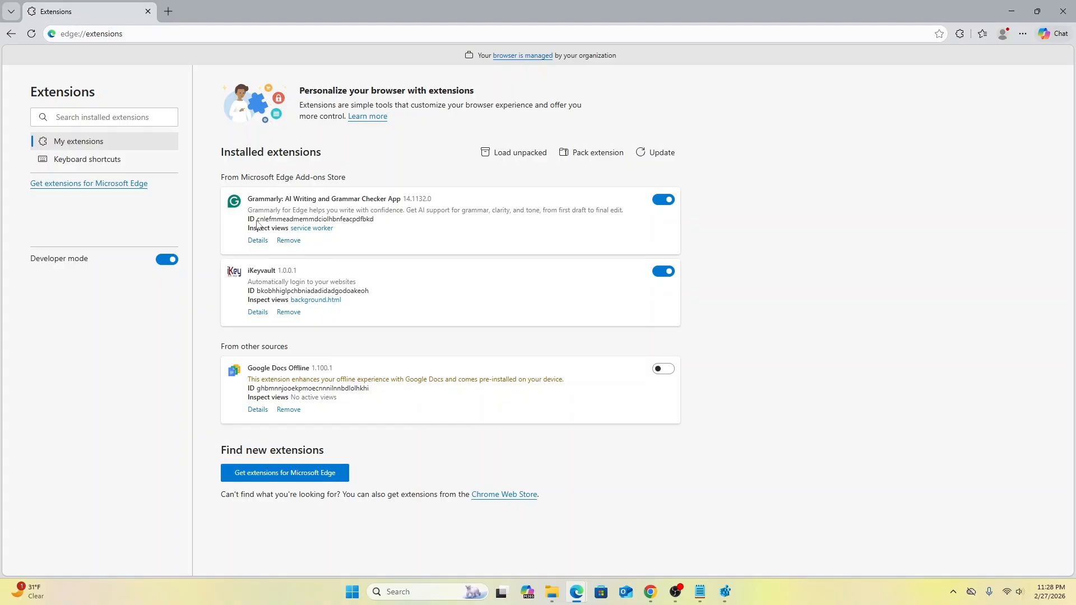
drag(257, 224, 377, 220)
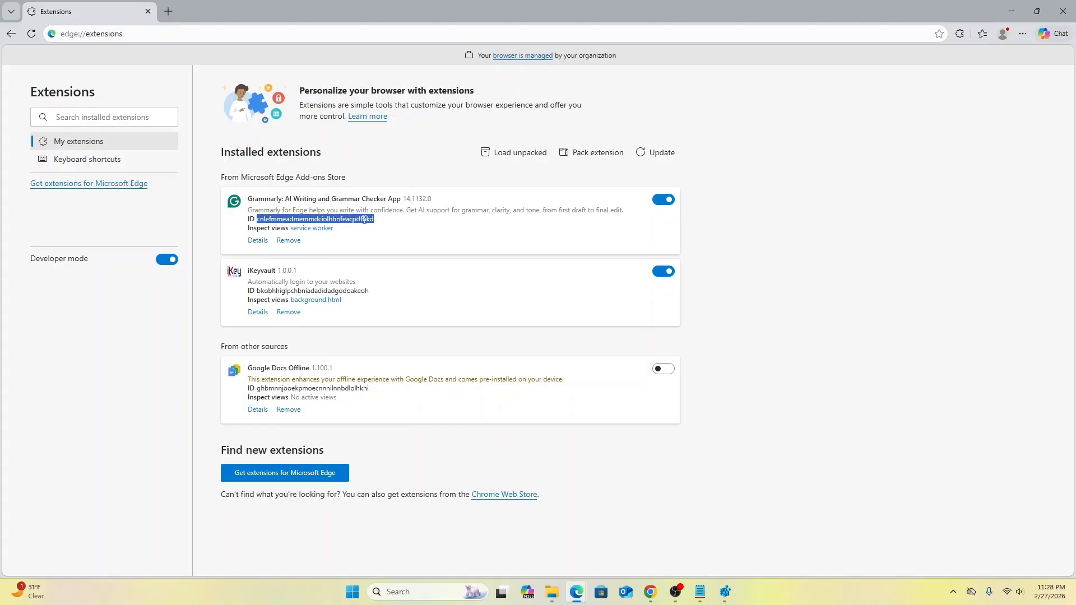
right_click(364, 220)
click(392, 230)
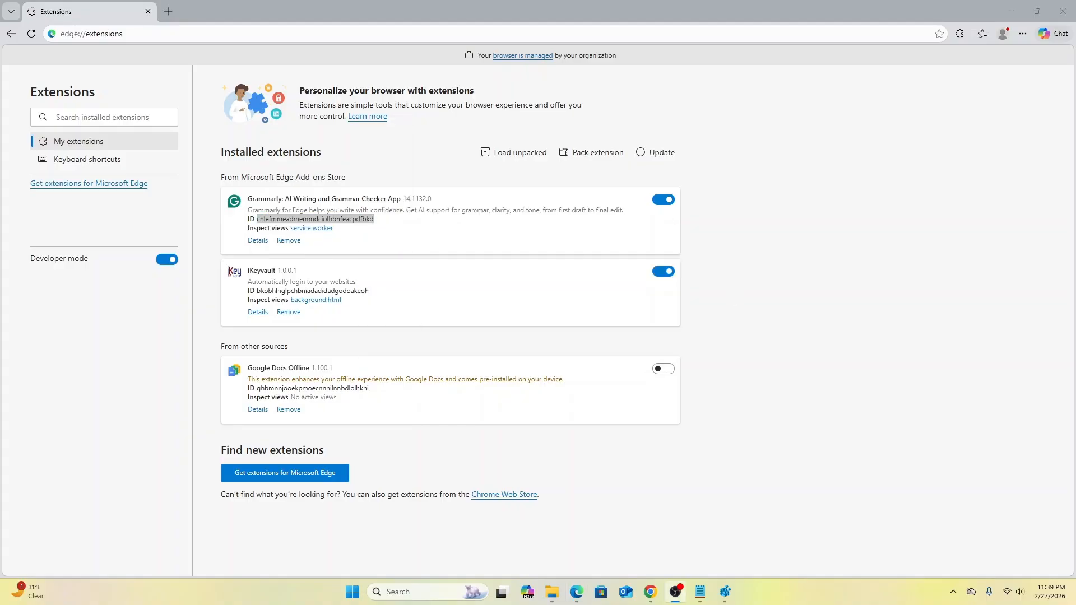
Back in Registry Editor, open string value 1 for editing, and replace the extension_id placeholder in the Notepad notes with the copied Grammarly ID
click(1005, 14)
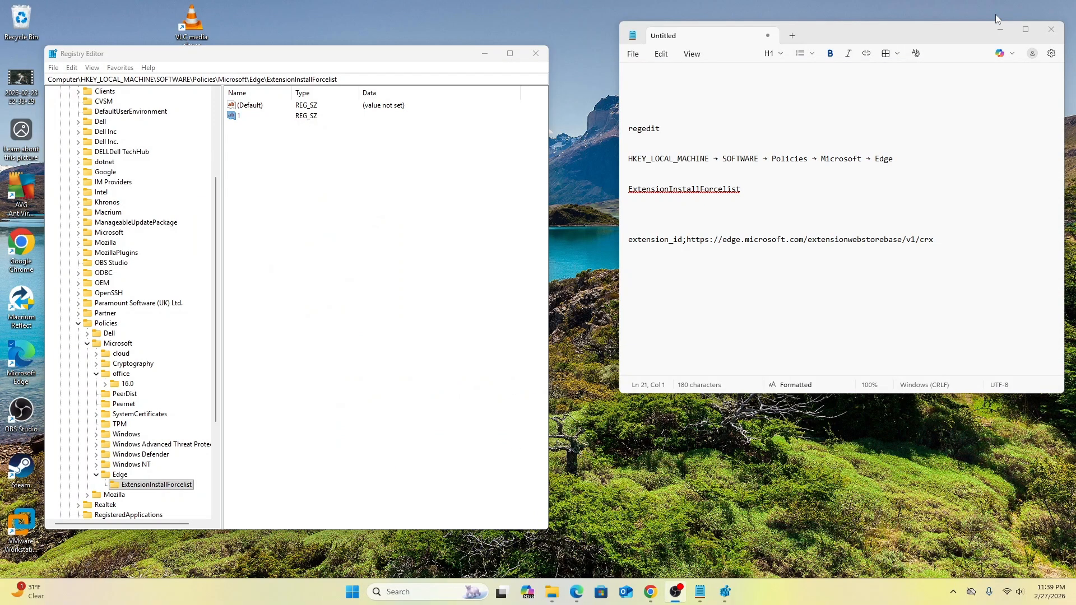
double_click(237, 118)
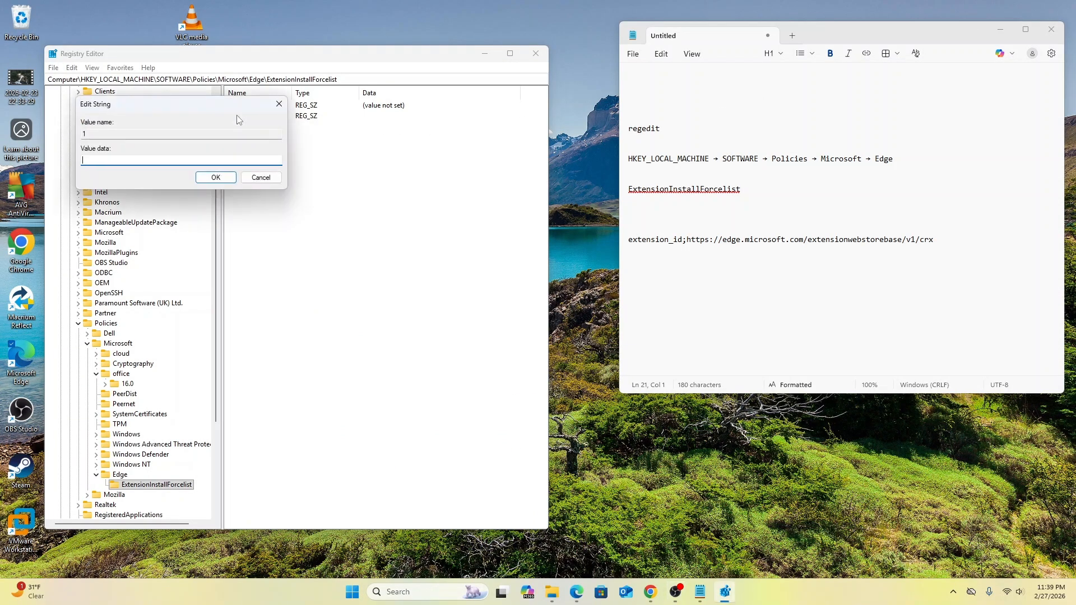
drag(952, 245, 619, 244)
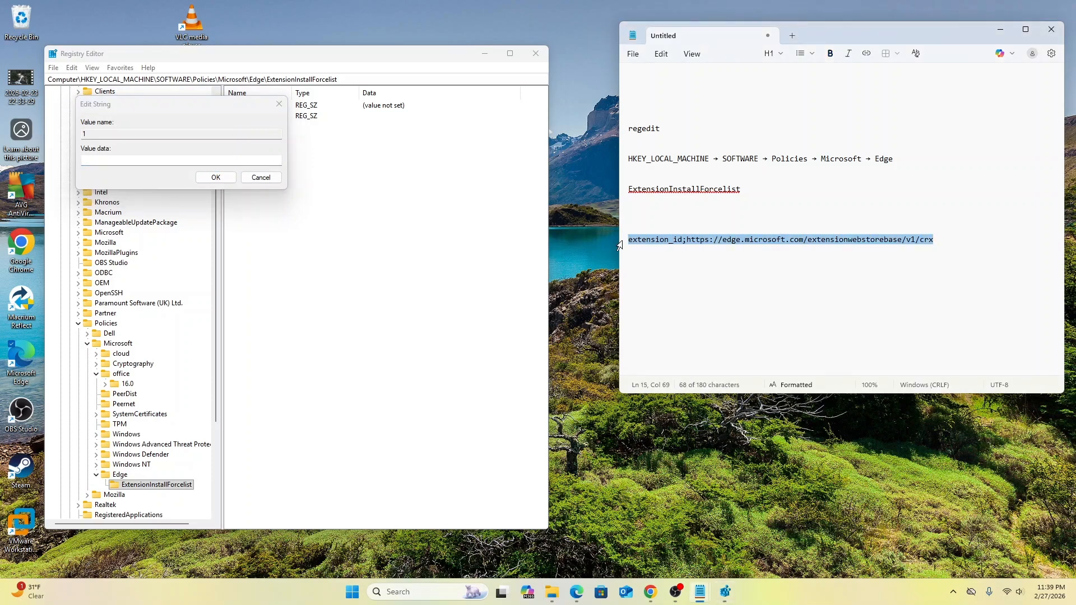
click(139, 161)
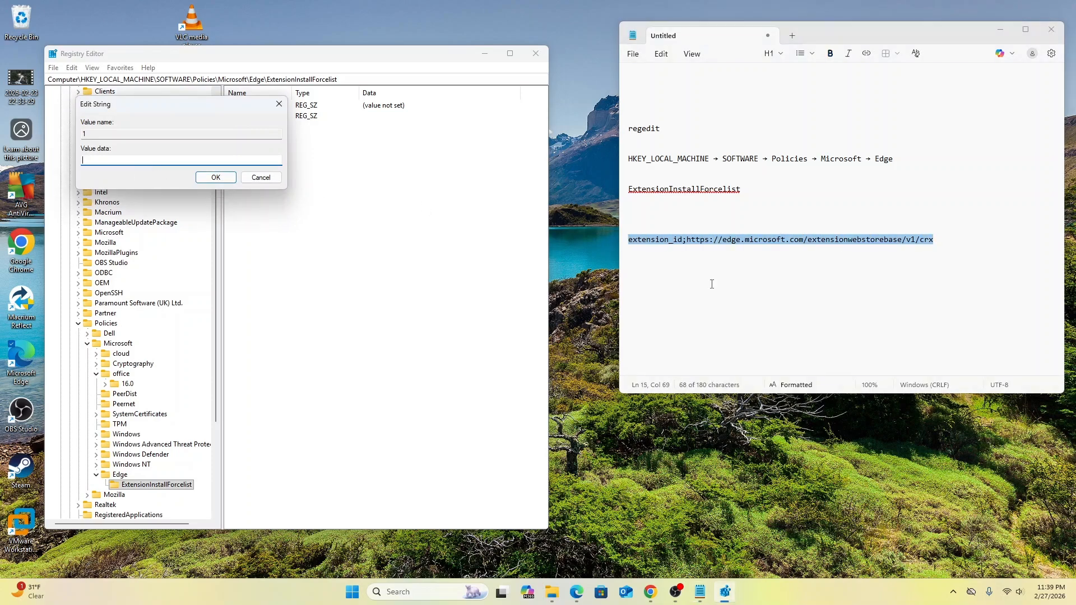
click(679, 266)
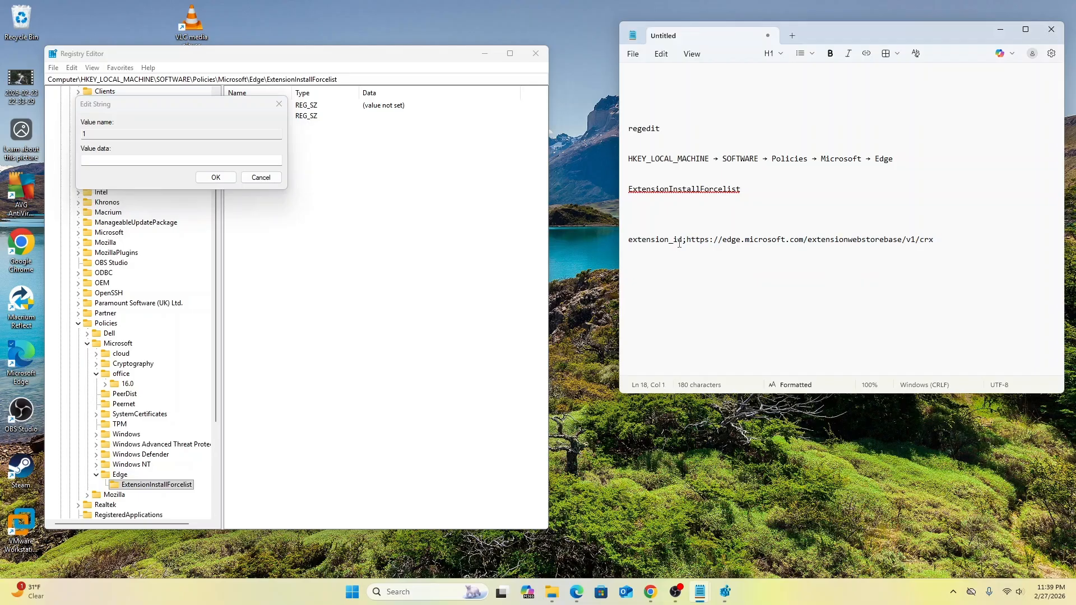
drag(683, 239, 629, 240)
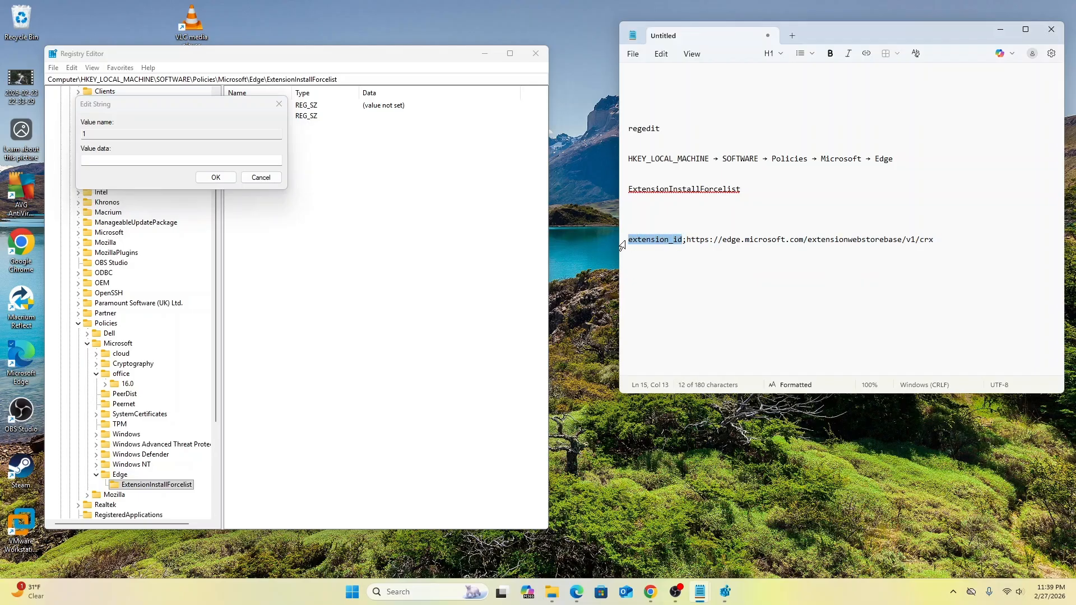
key(ctrl+v)
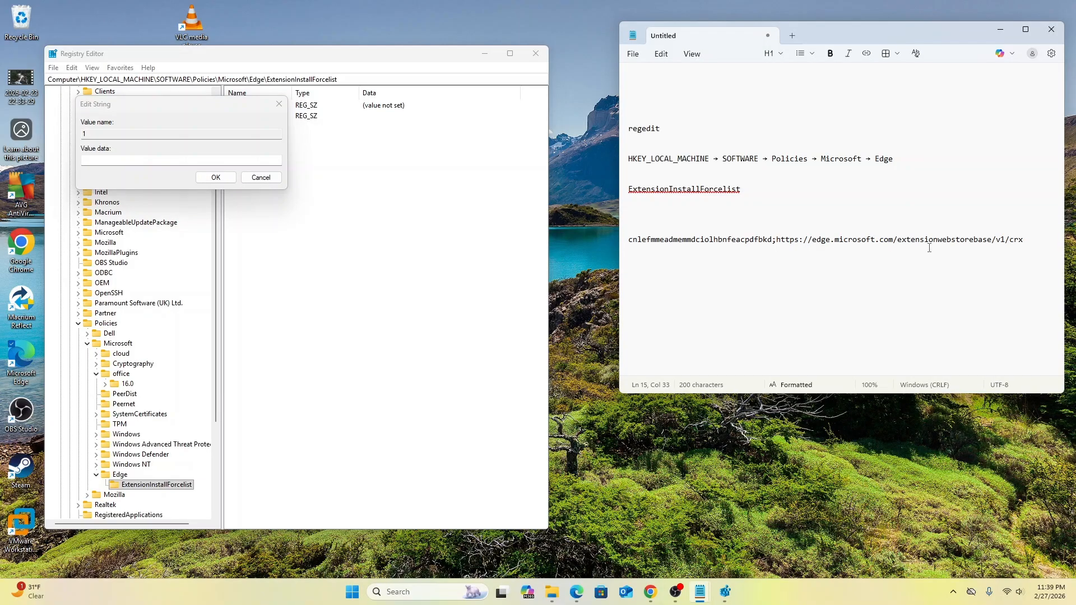
drag(1047, 239, 626, 239)
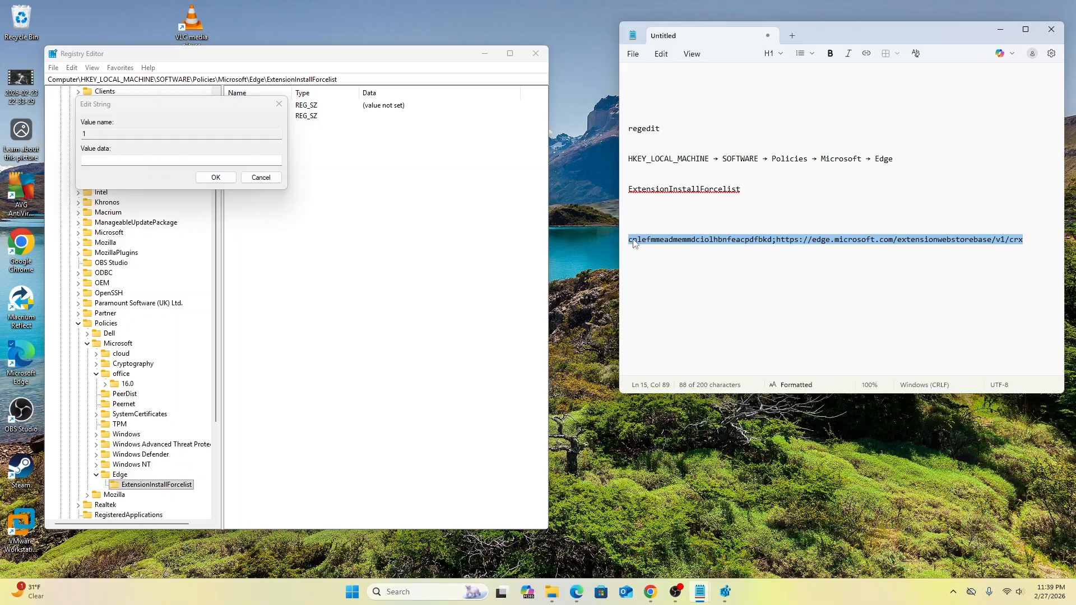
right_click(630, 241)
click(688, 253)
click(216, 162)
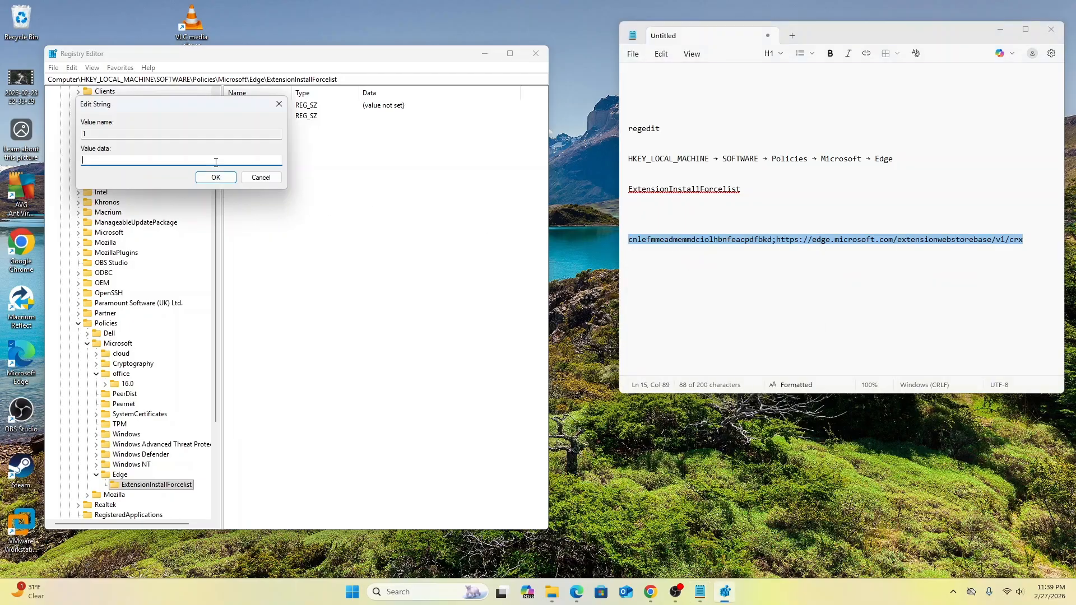
right_click(215, 163)
click(112, 217)
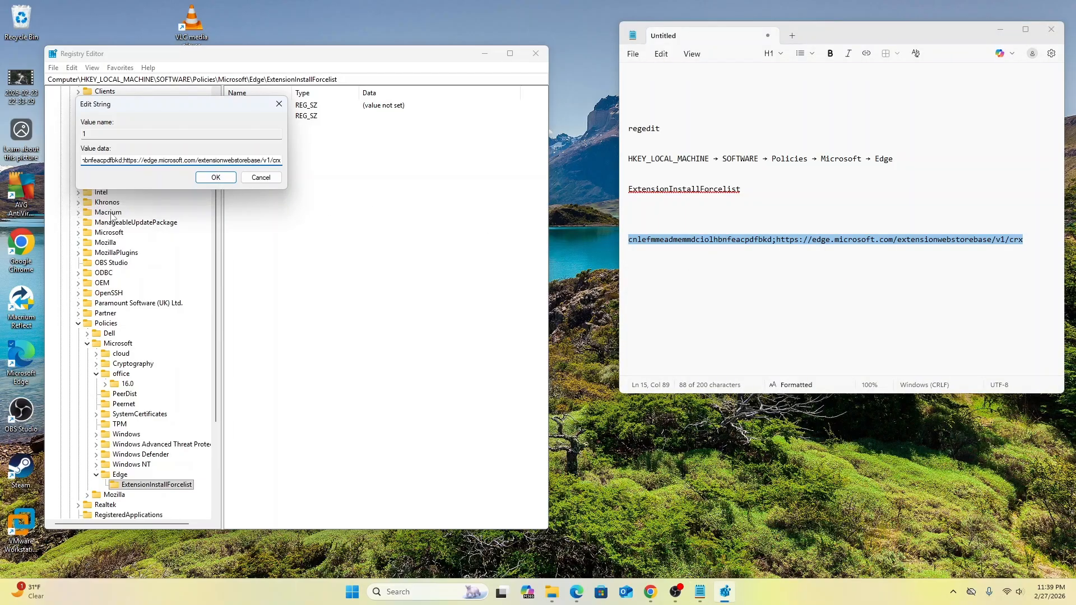
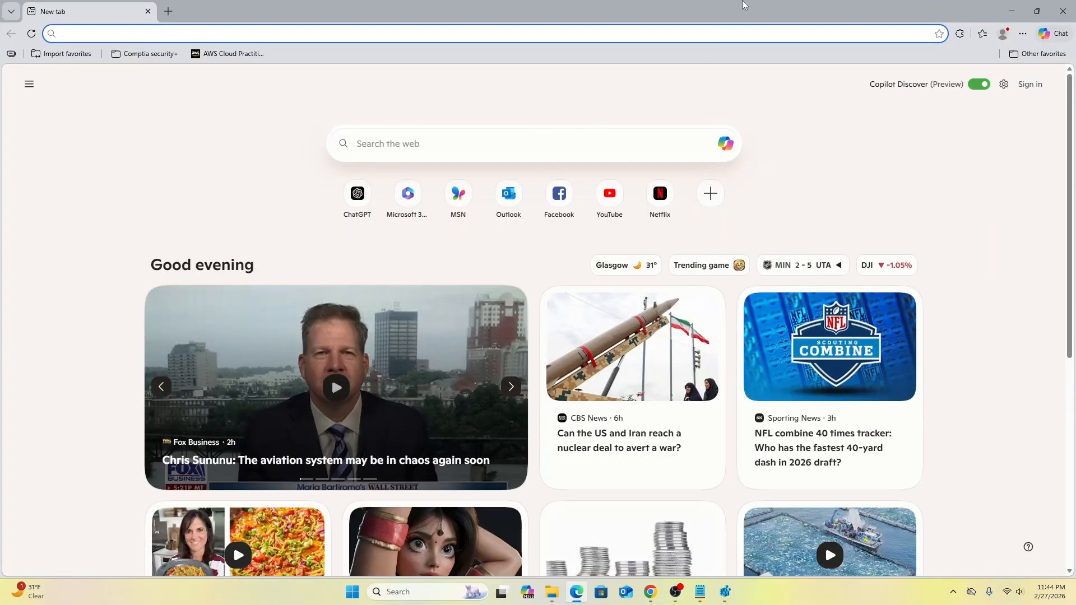
In Microsoft Edge, view the installed extensions and open the Tampermonkey page in the Edge Add-ons store
click(1023, 34)
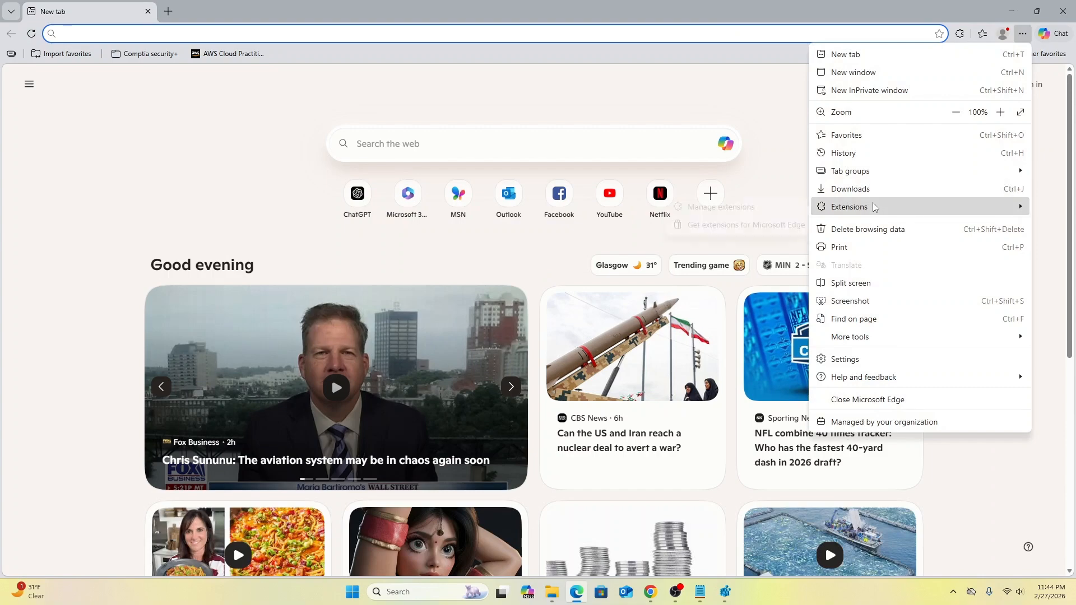
mouse_move(874, 207)
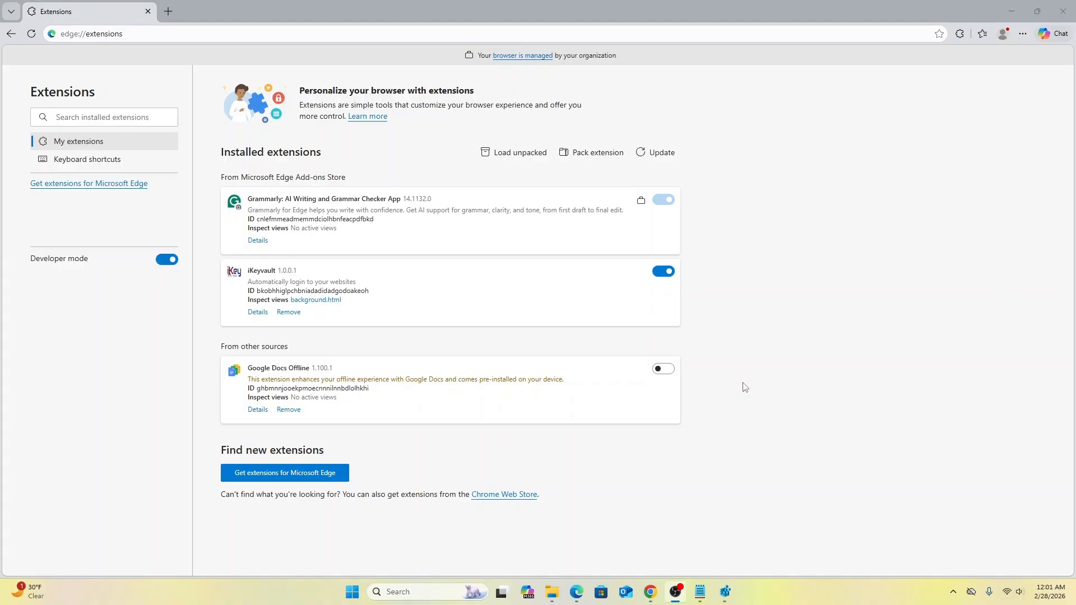
click(286, 474)
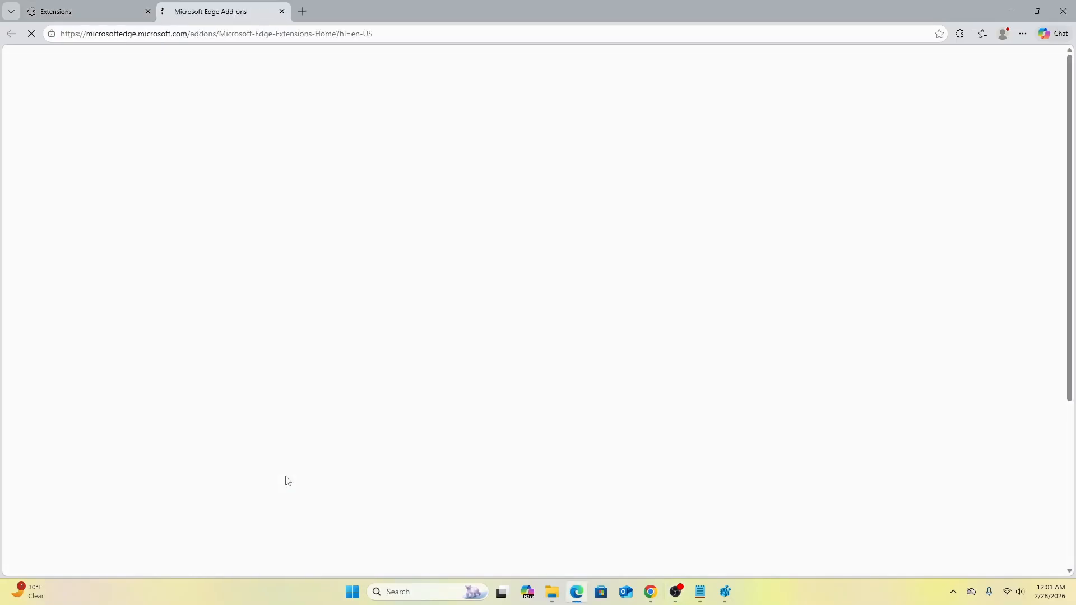
scroll(620, 435, down, 3)
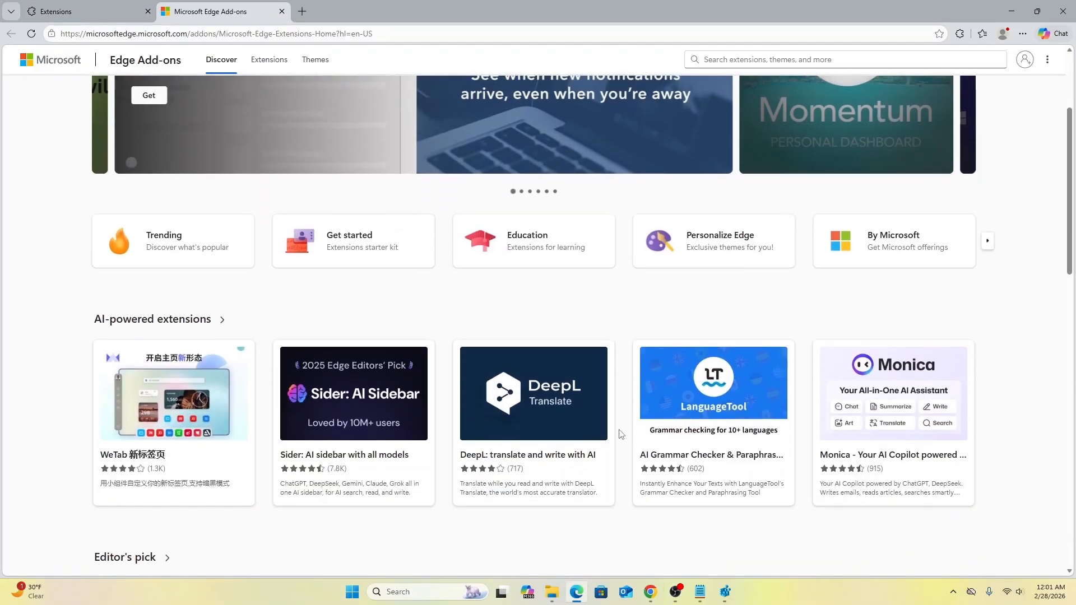
scroll(842, 311, down, 5)
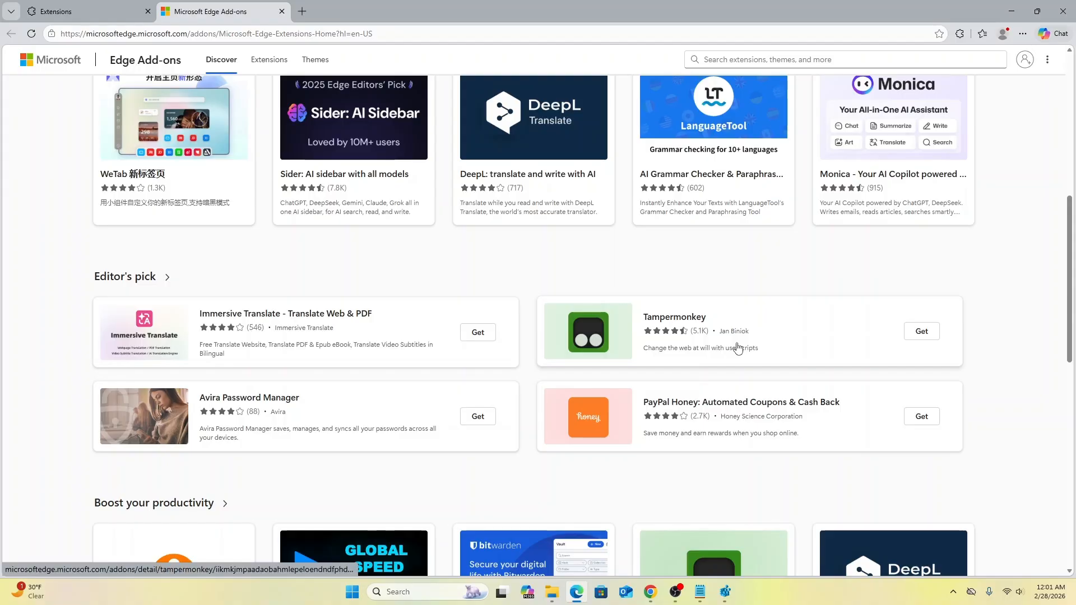
click(682, 335)
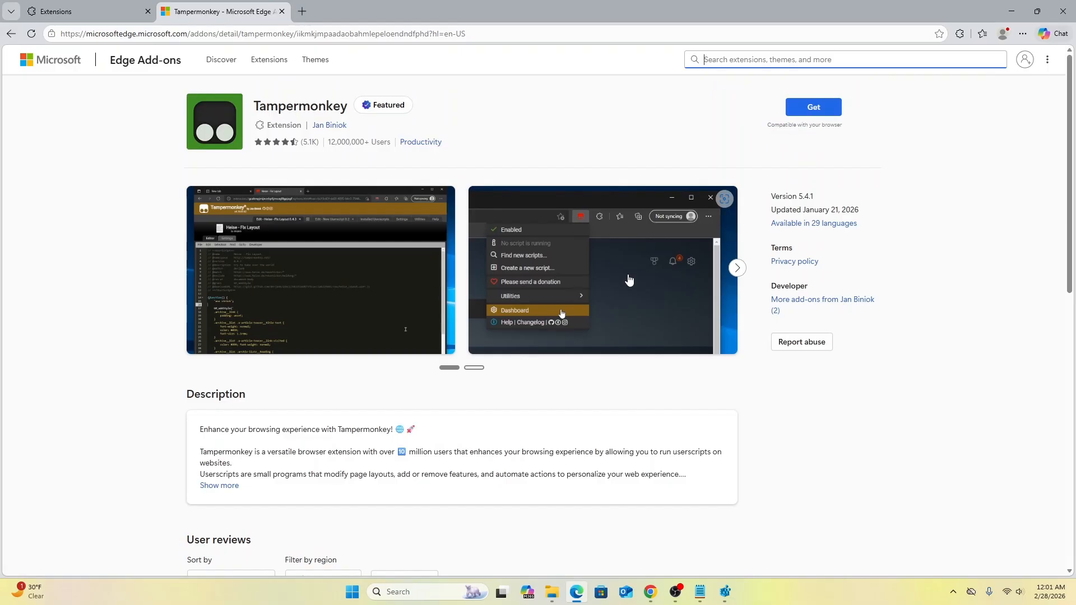
Copy the Tampermonkey extension ID iikmkjmpaadaobahmlepeloendndfphd from the page's web address
click(390, 29)
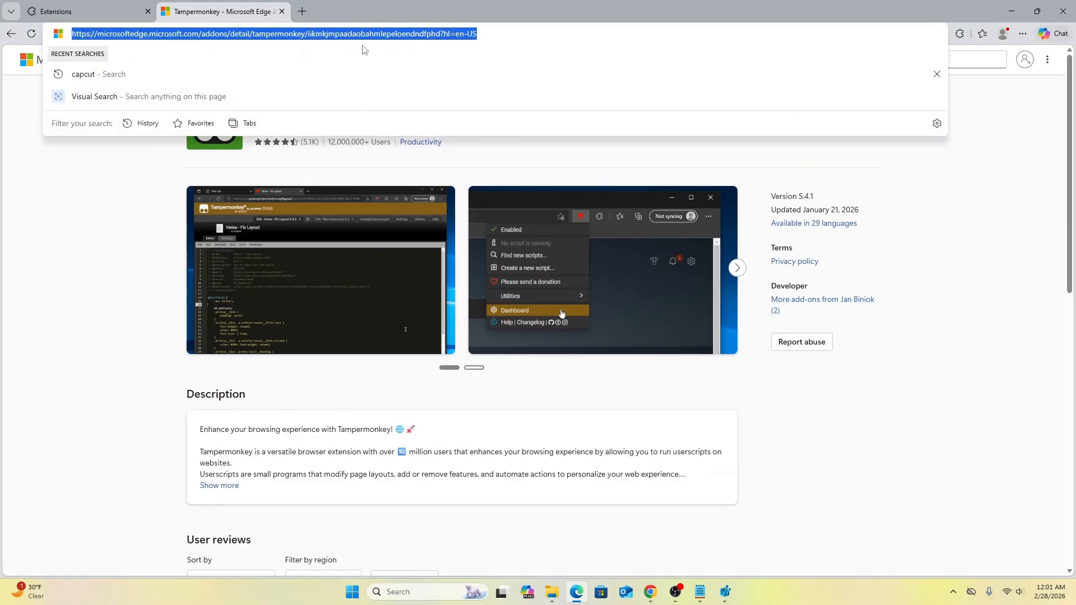
click(317, 33)
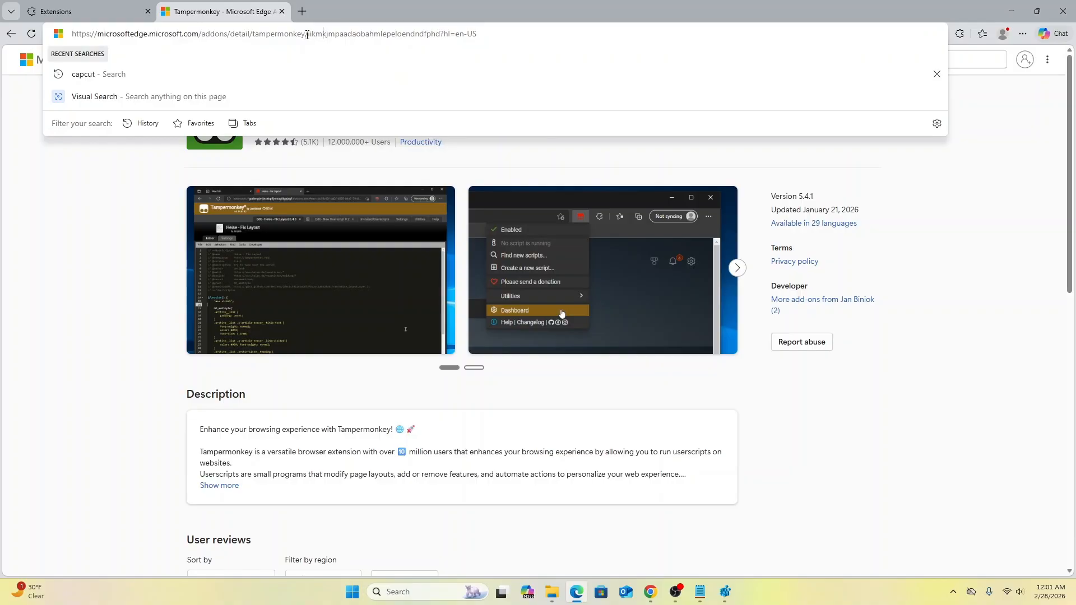
drag(306, 34, 343, 33)
click(442, 34)
drag(441, 34, 307, 42)
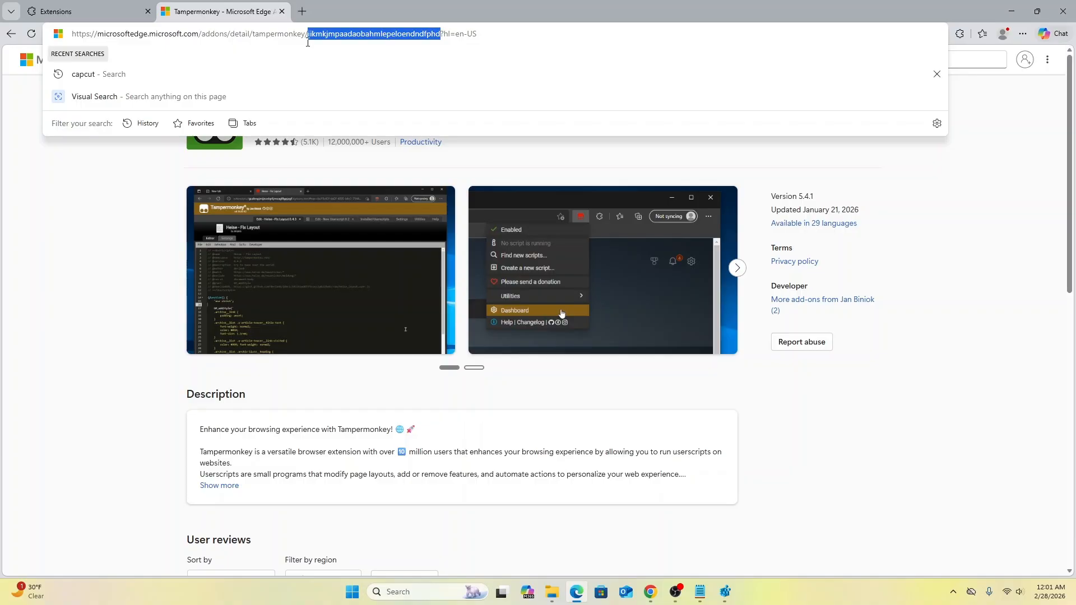
right_click(342, 37)
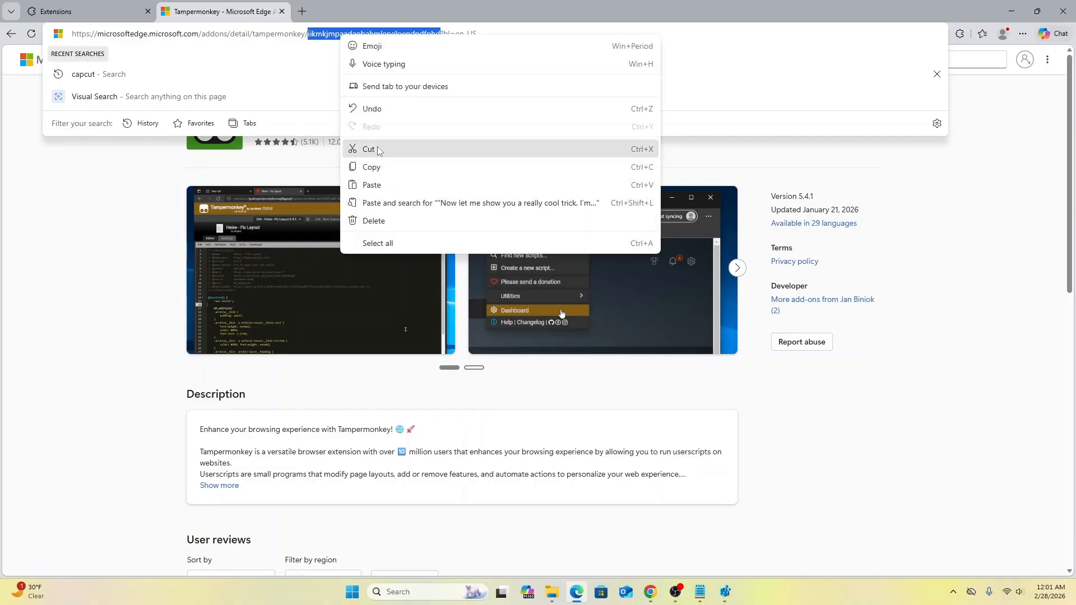
click(380, 168)
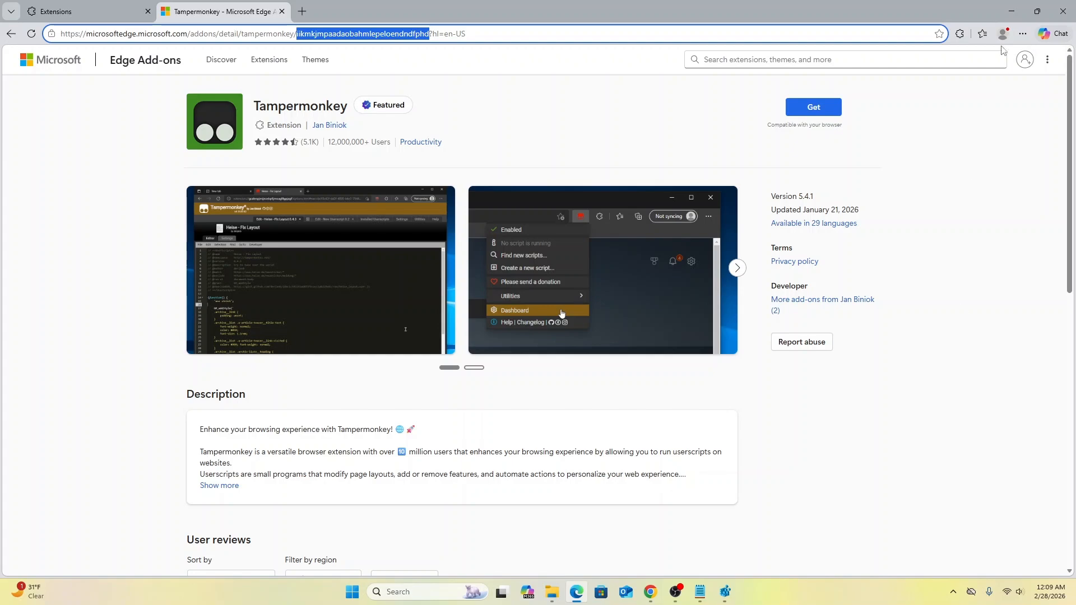
Return to Registry Editor and add a string value named 2 to the ExtensionInstallForcelist key
click(1010, 12)
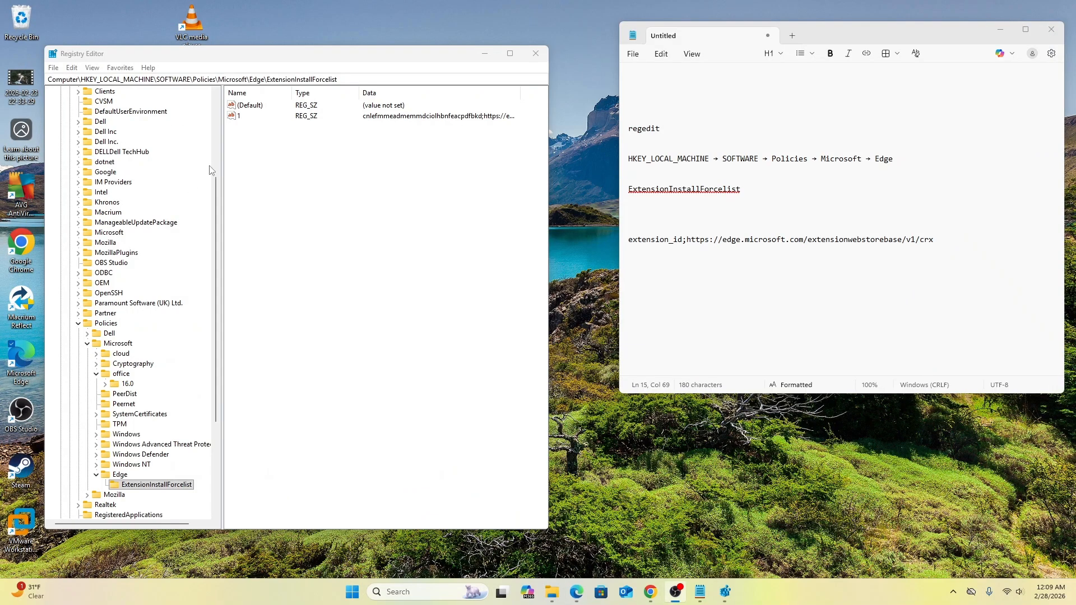
right_click(246, 145)
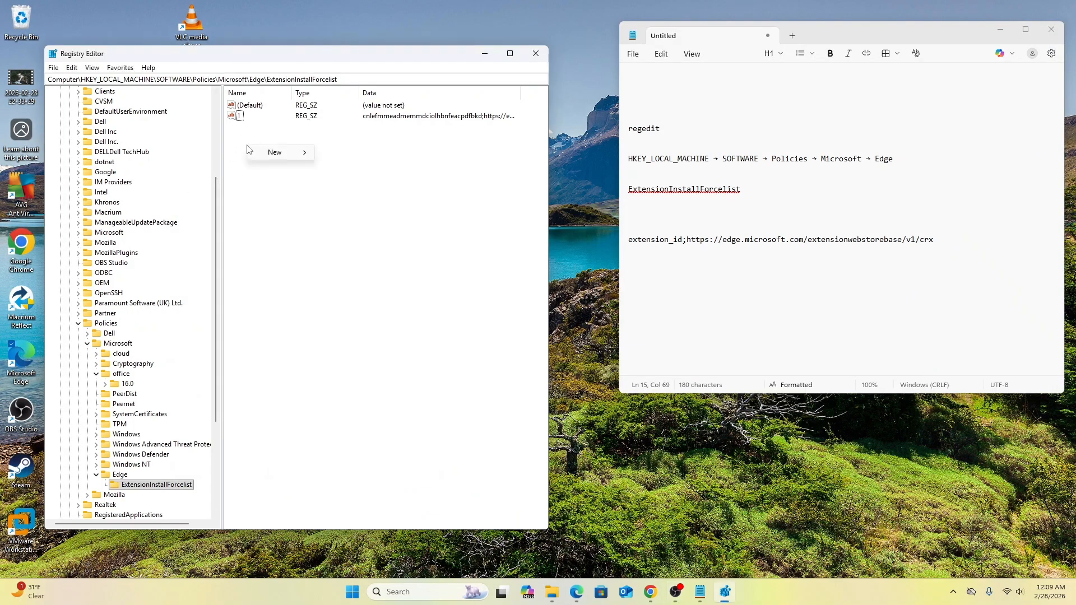
mouse_move(274, 151)
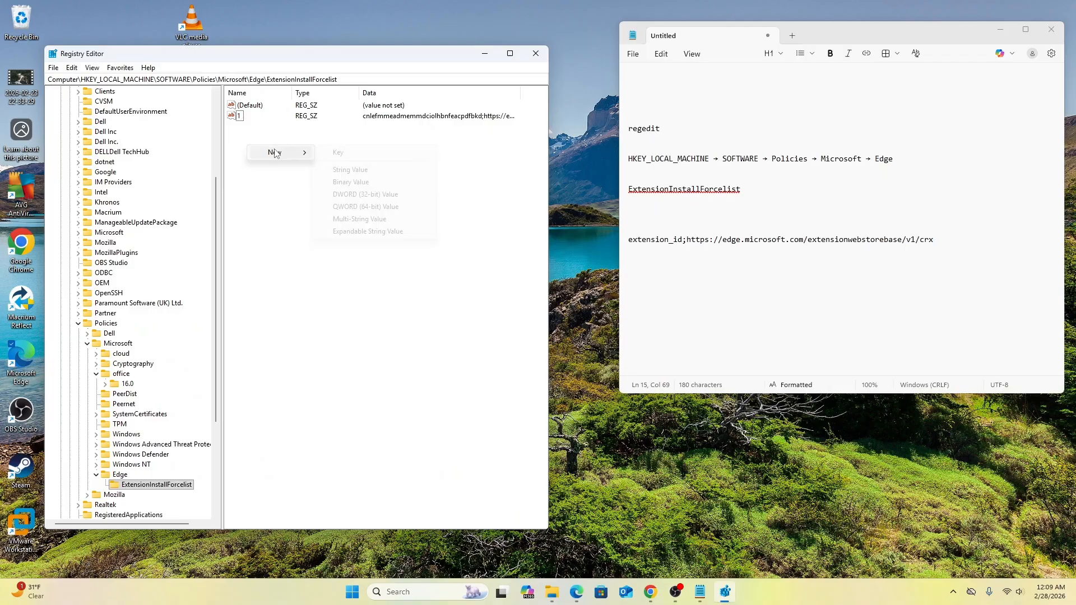
click(374, 169)
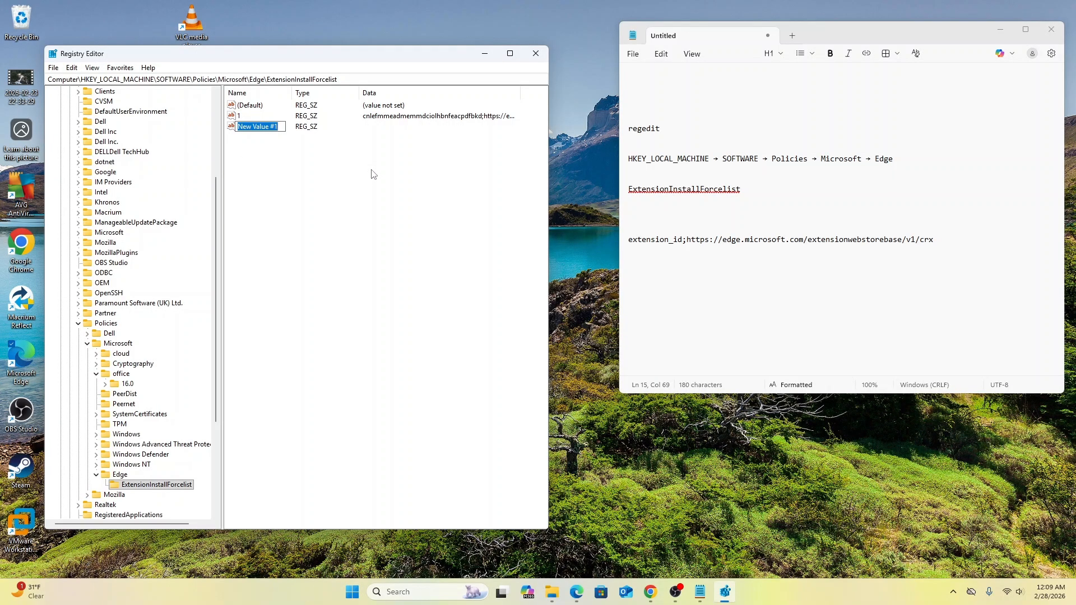
text(2)
key(Return)
click(285, 159)
Open value 2 for editing and replace extension_id in the notes line with the Tampermonkey ID iikmkjmpaadaobahmlepeloendndfphd
double_click(240, 127)
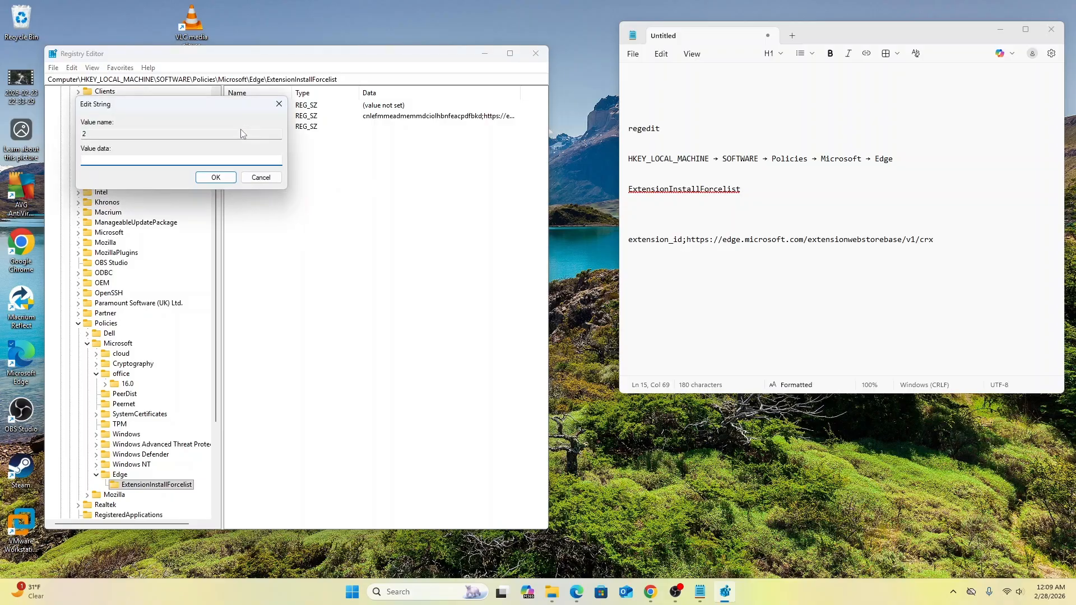
drag(972, 248, 604, 237)
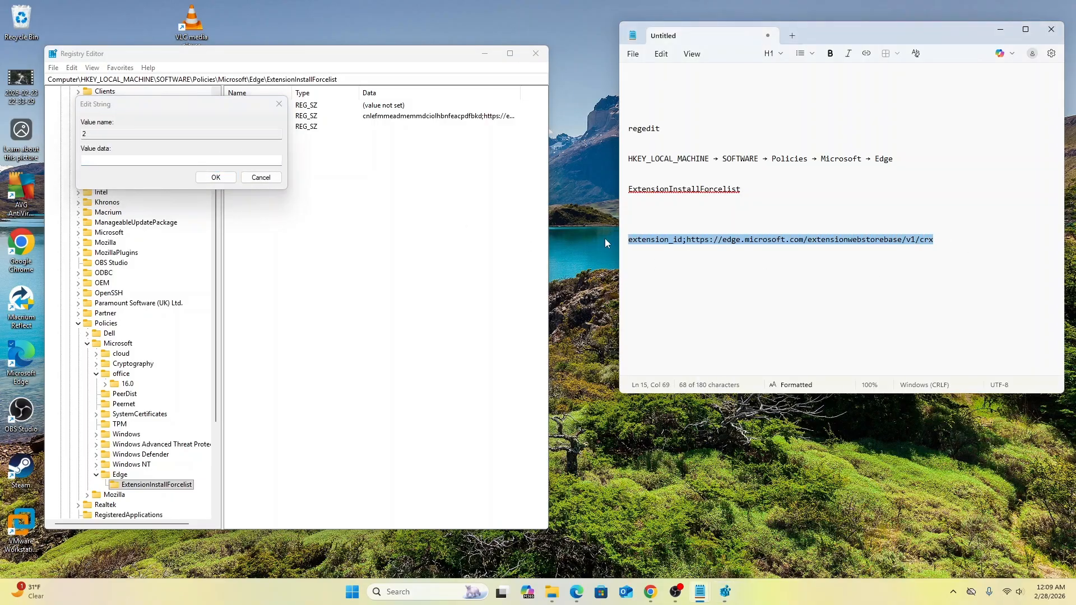
click(172, 160)
click(680, 266)
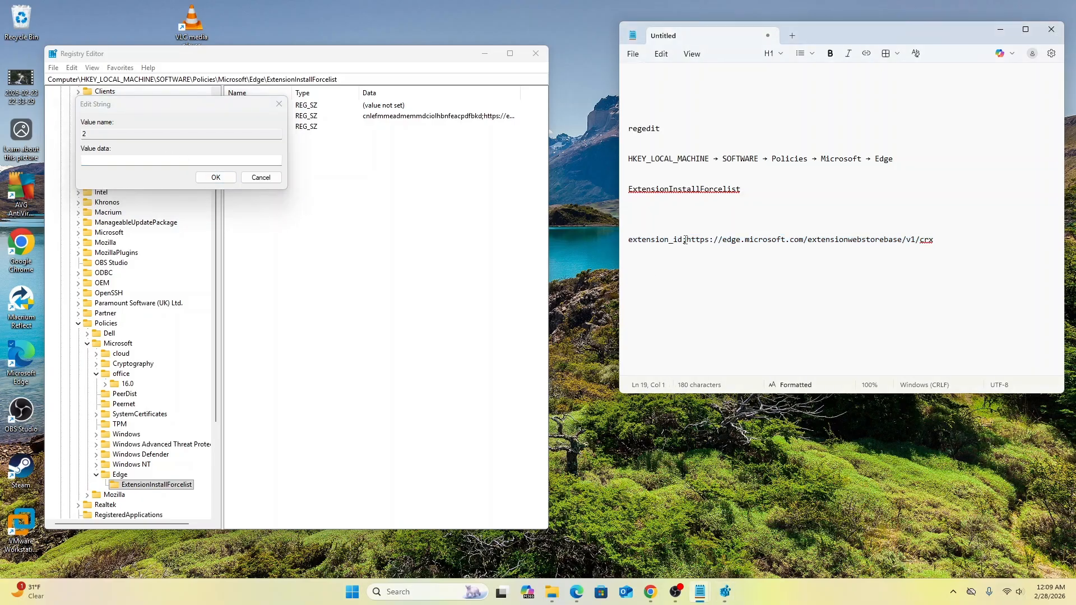
drag(684, 240, 628, 241)
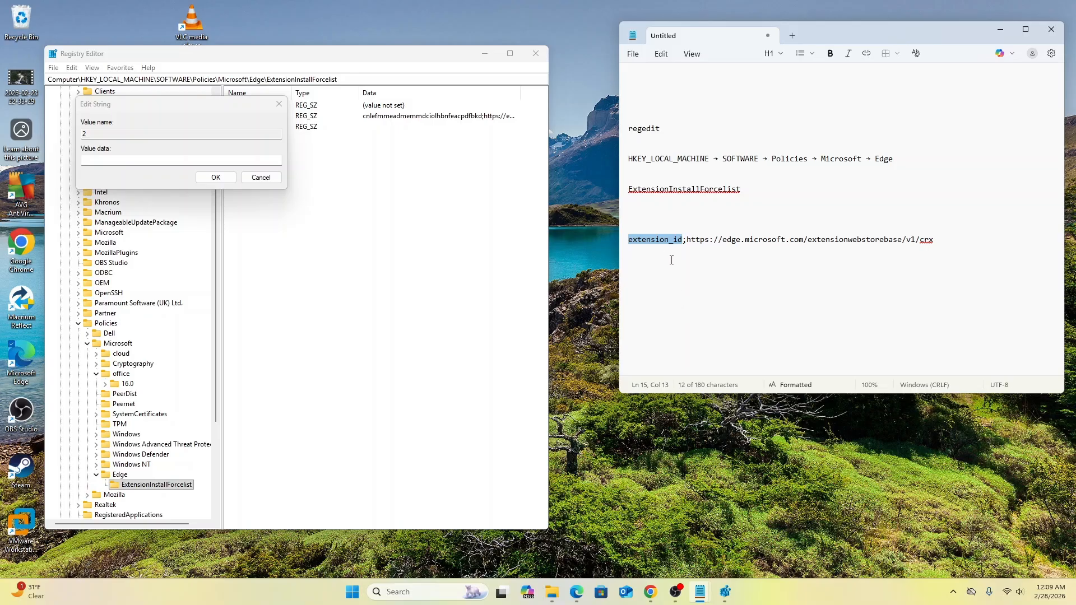
text(iikmkjmpaadaobahmlepeloendndfphd)
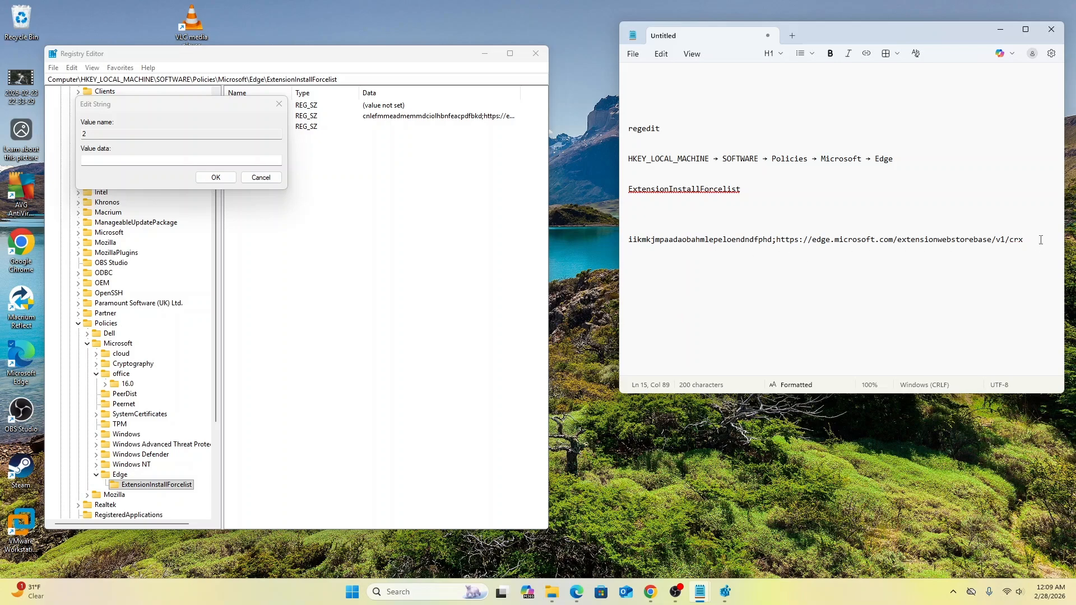
drag(1040, 240, 636, 243)
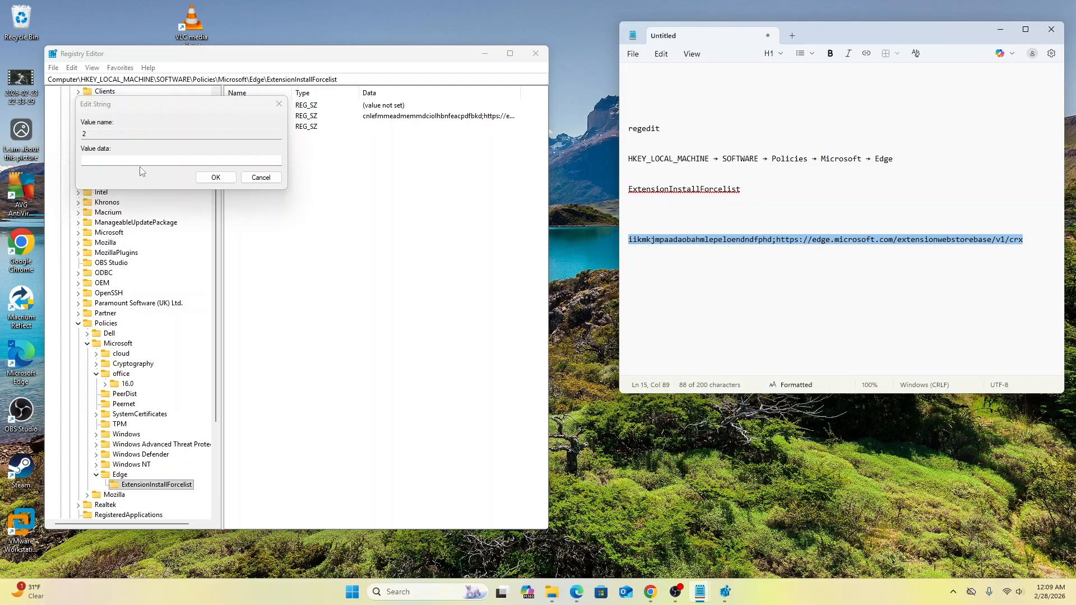
click(117, 161)
right_click(117, 161)
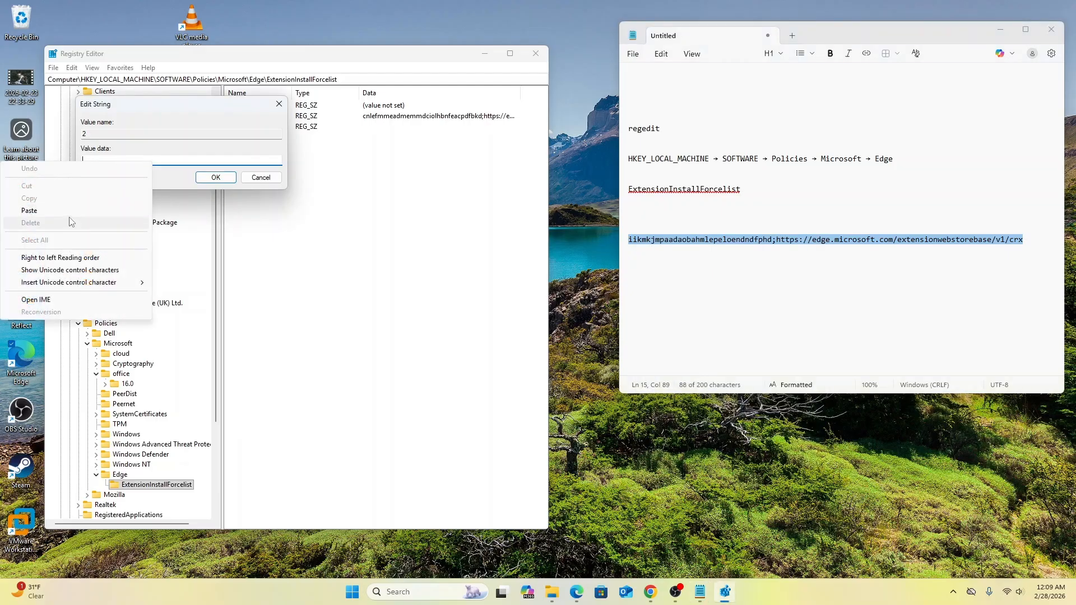
click(29, 210)
click(217, 177)
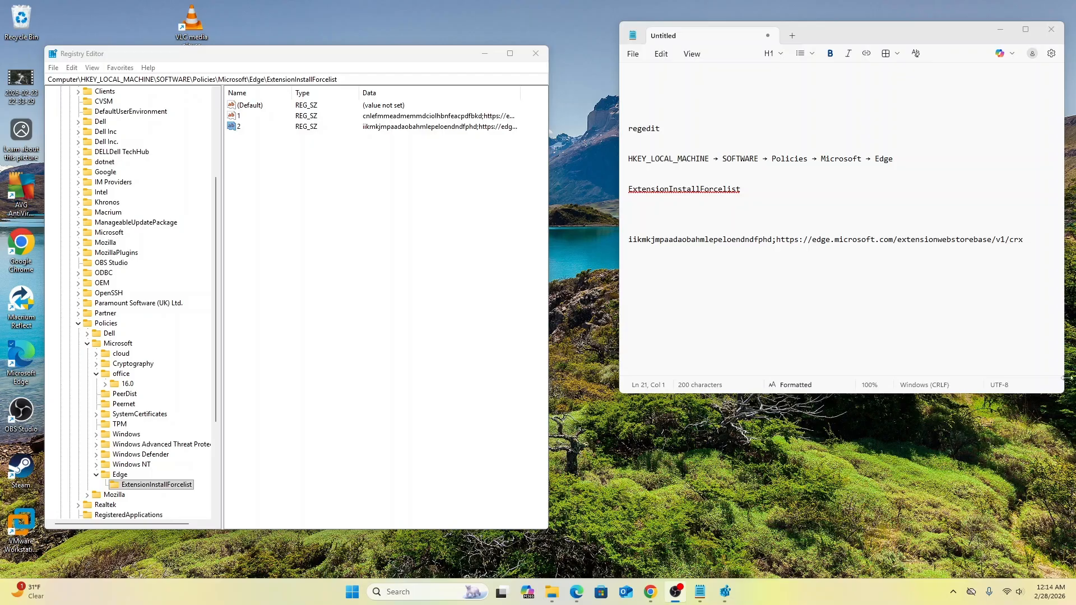
drag(1032, 239, 773, 239)
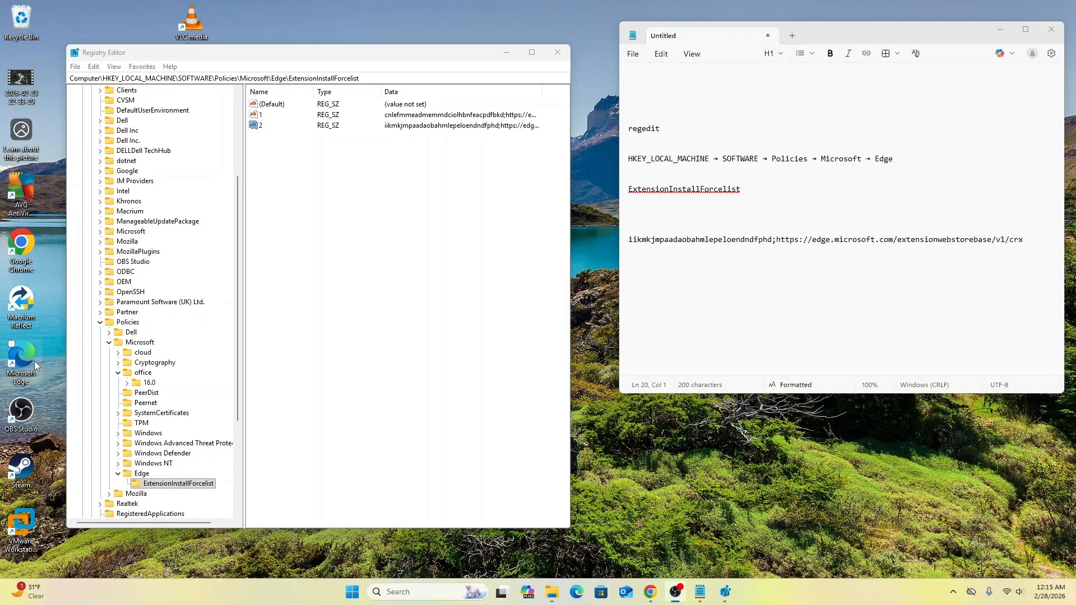
Launch Microsoft Edge and open its extension management page to check Grammarly and Tampermonkey
double_click(35, 360)
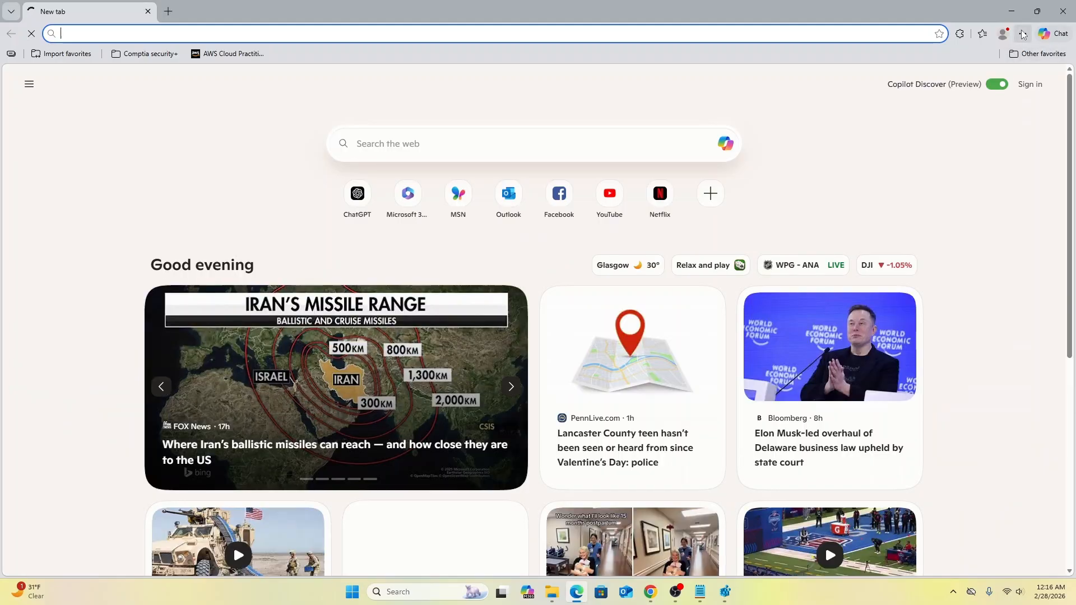
click(1023, 34)
mouse_move(848, 212)
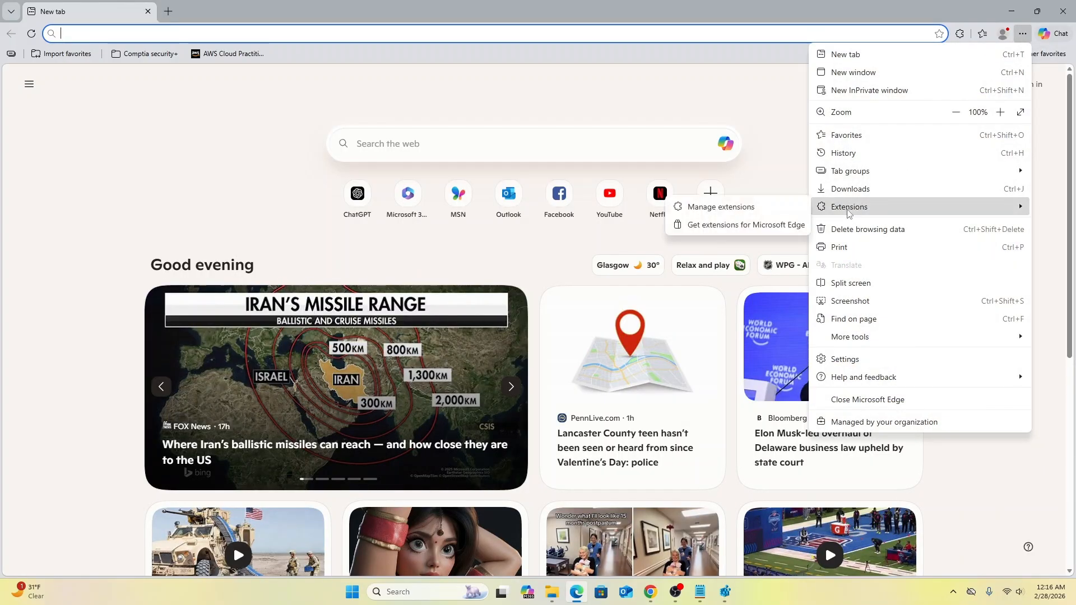
click(718, 208)
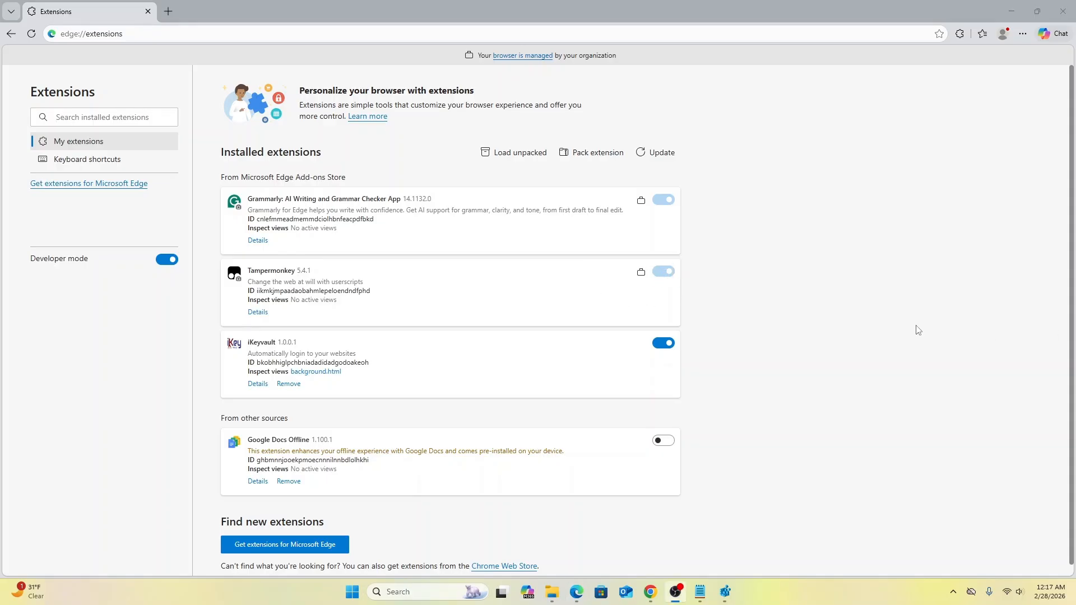
Minimize the Edge, notes and Registry Editor windows to return to the desktop
click(1012, 13)
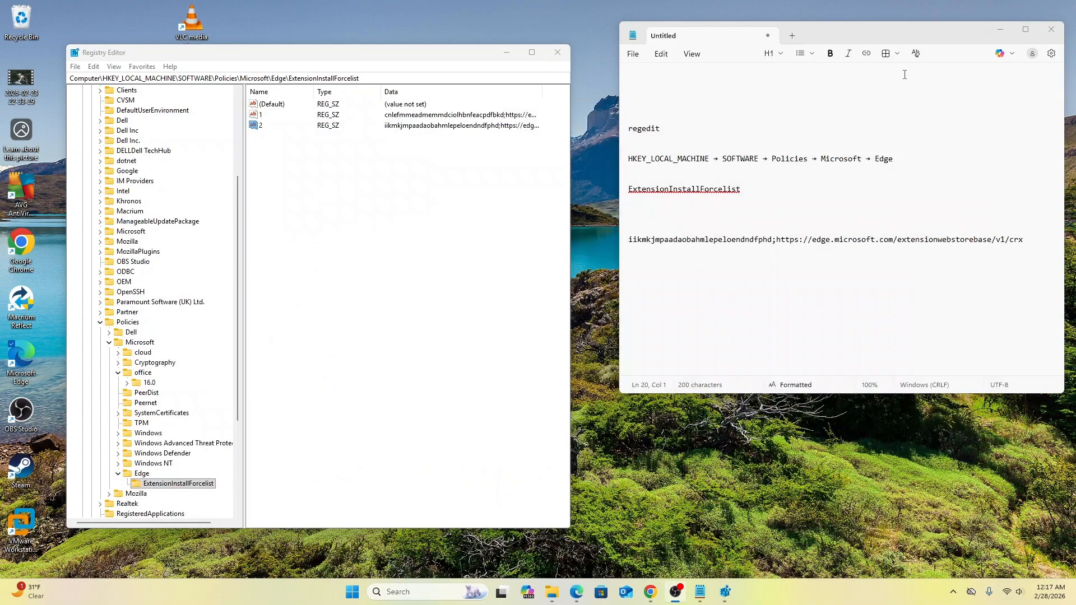
click(999, 30)
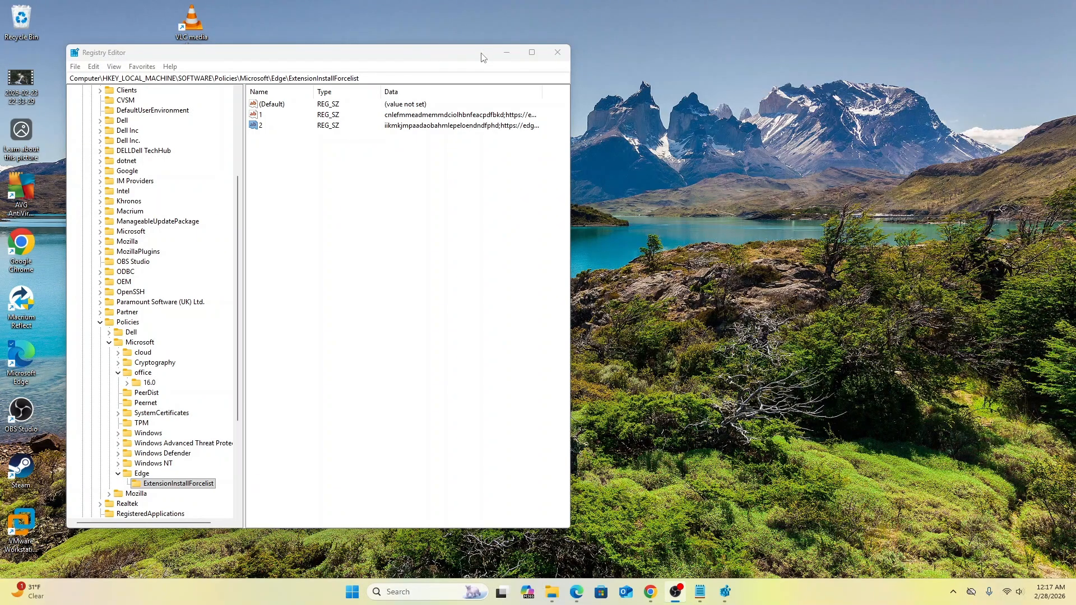
click(507, 52)
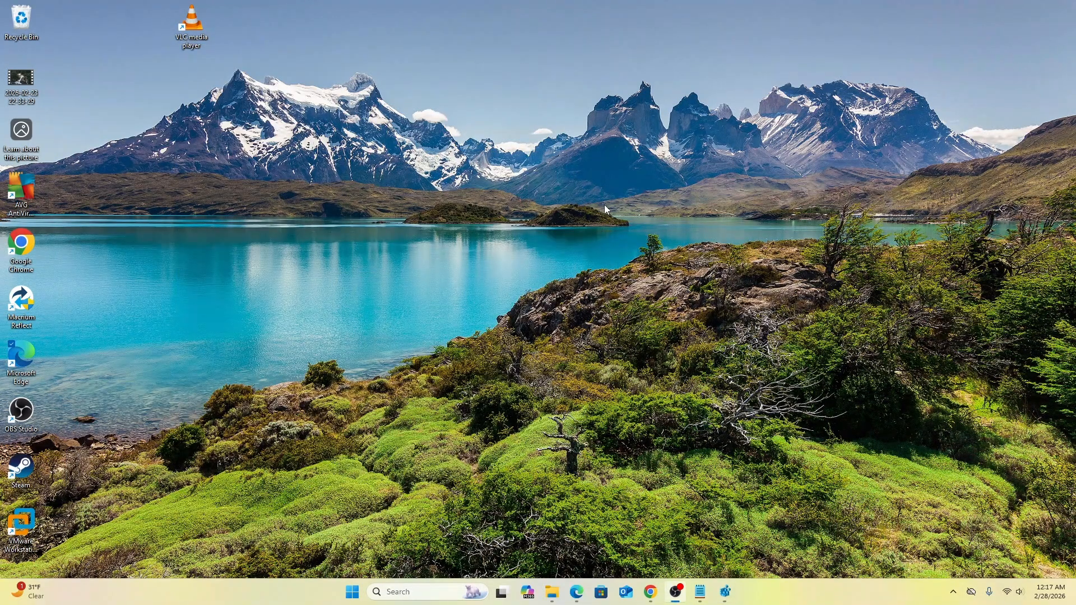